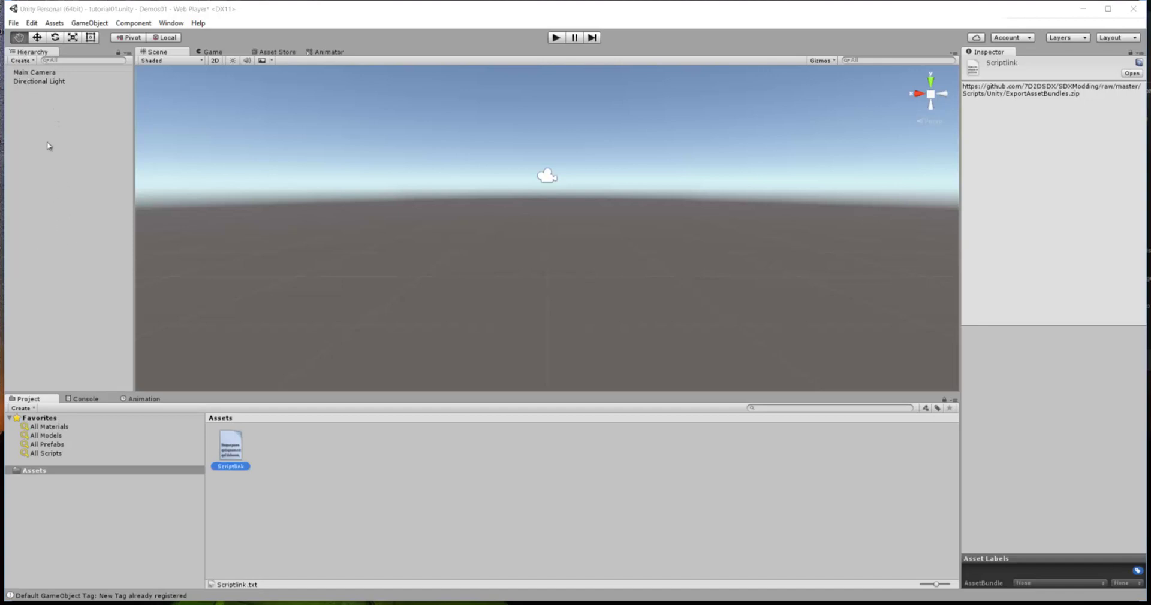
Add a default 3D Cube to the empty scene from the Hierarchy's context menu.
right_click(59, 211)
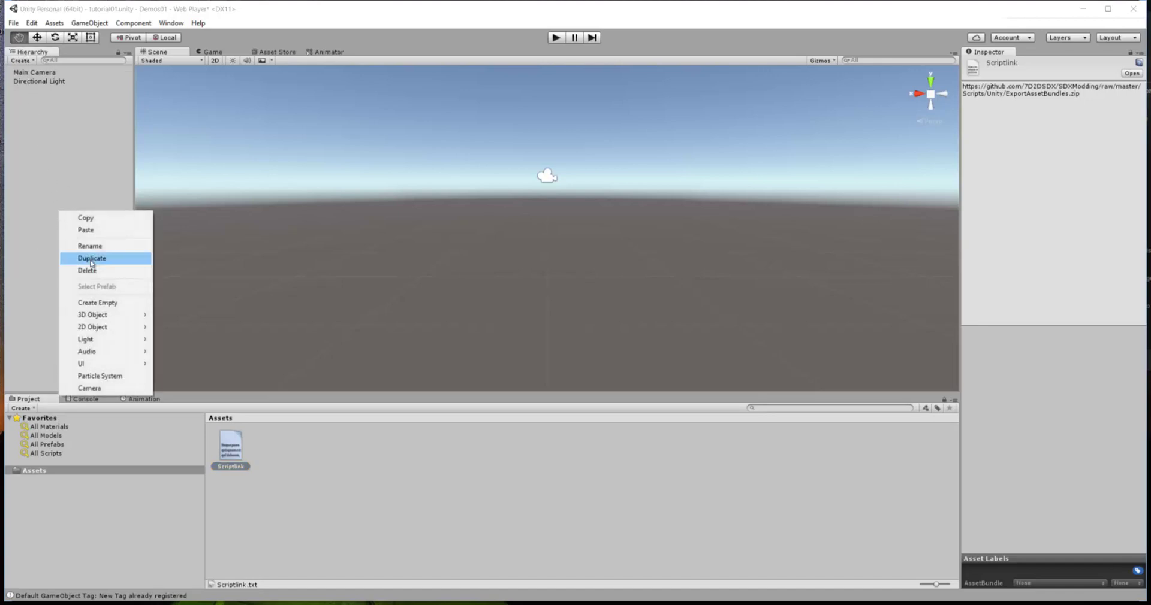
mouse_move(91, 316)
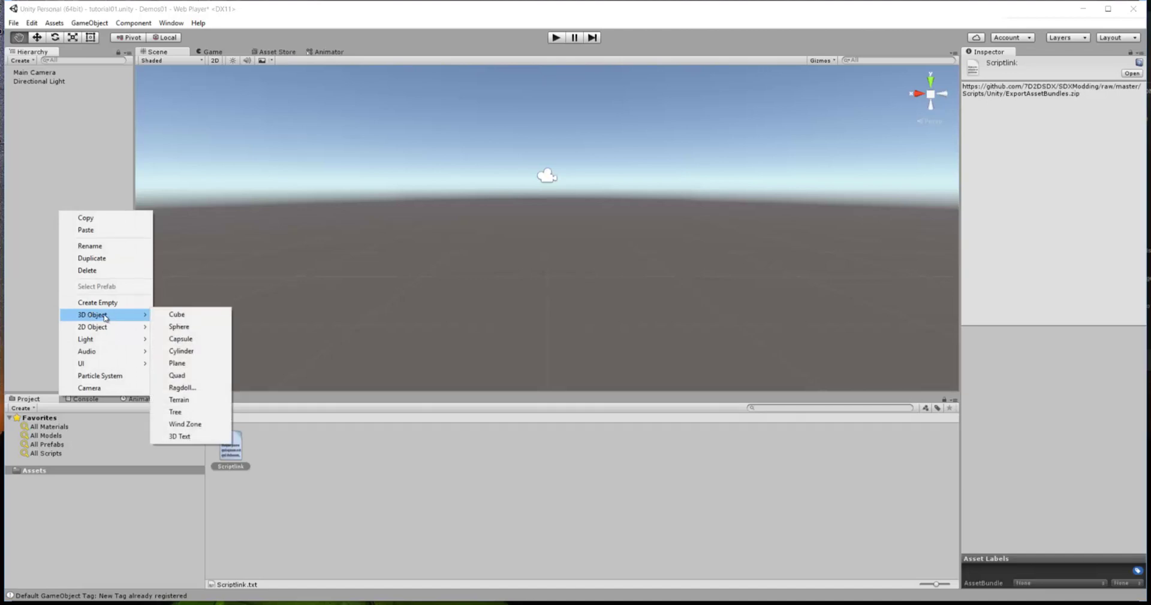
click(181, 319)
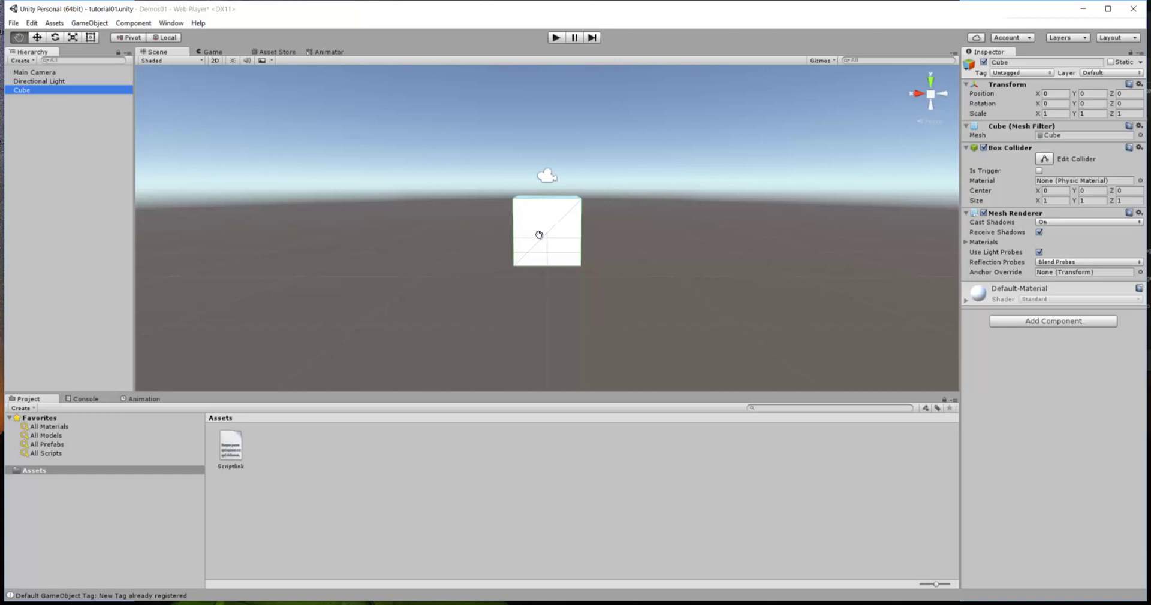
After glancing at the Asset Store, import HelloWorld.jpg from the Desktop as a project asset.
click(275, 54)
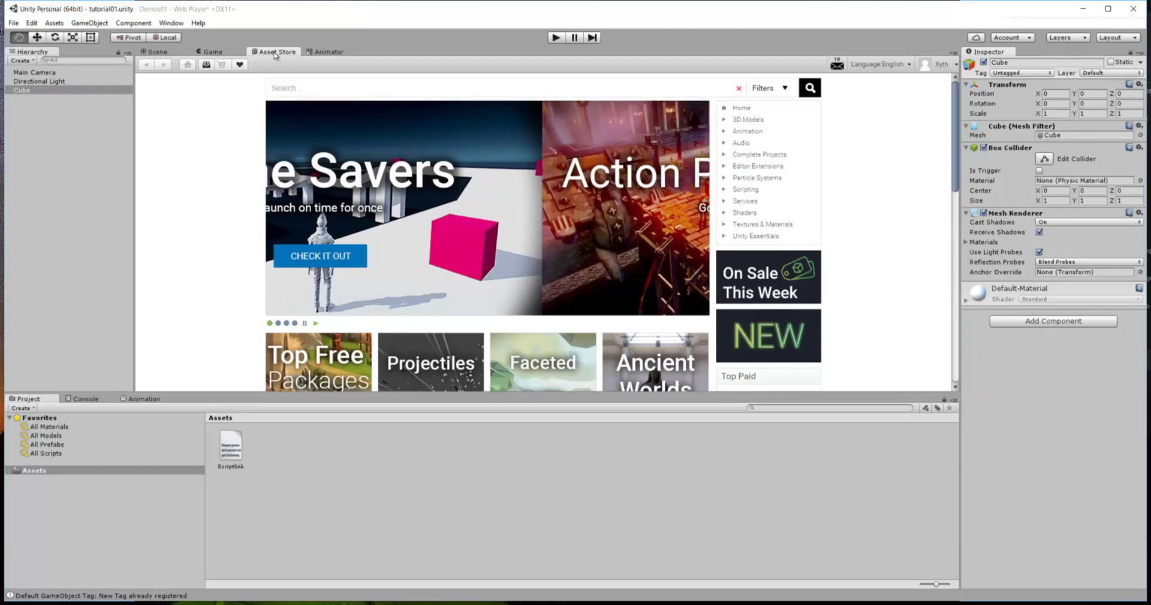
click(159, 53)
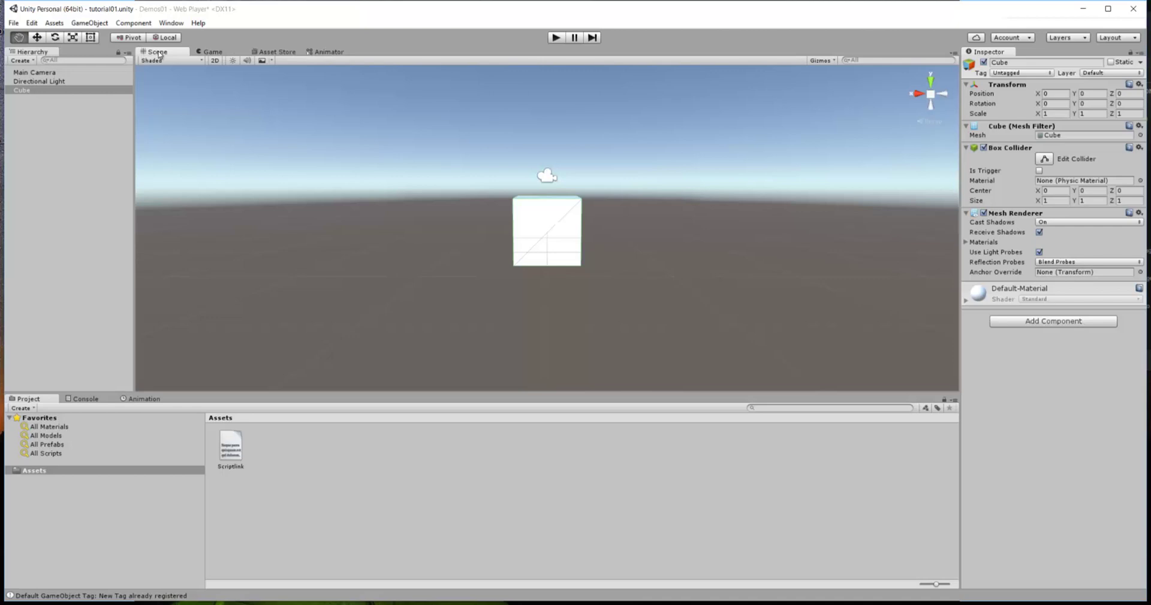
click(55, 24)
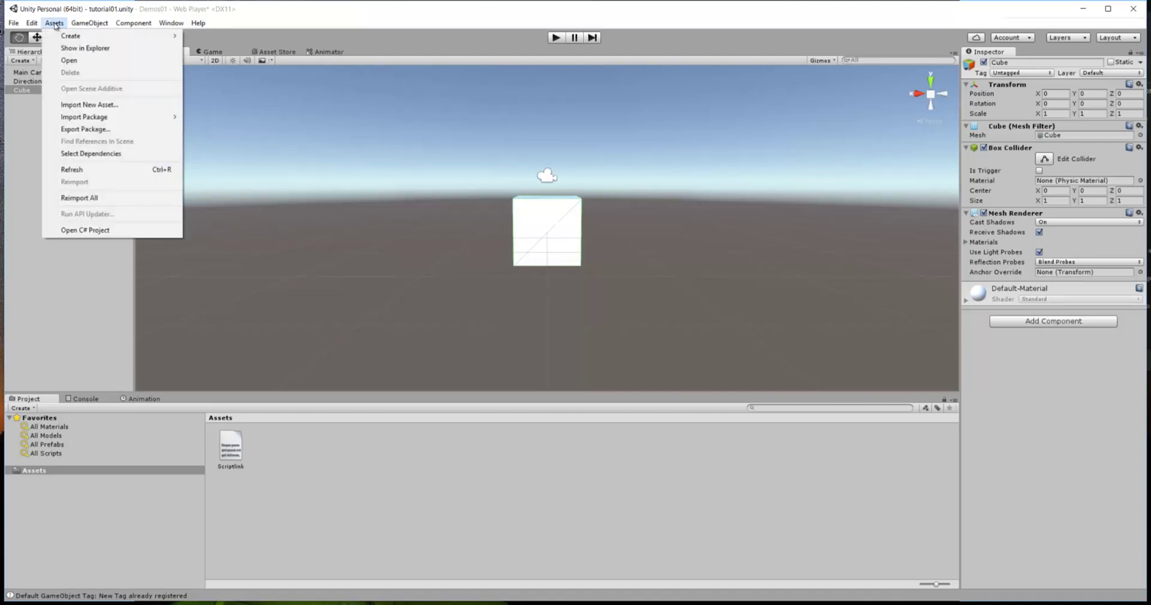
click(82, 106)
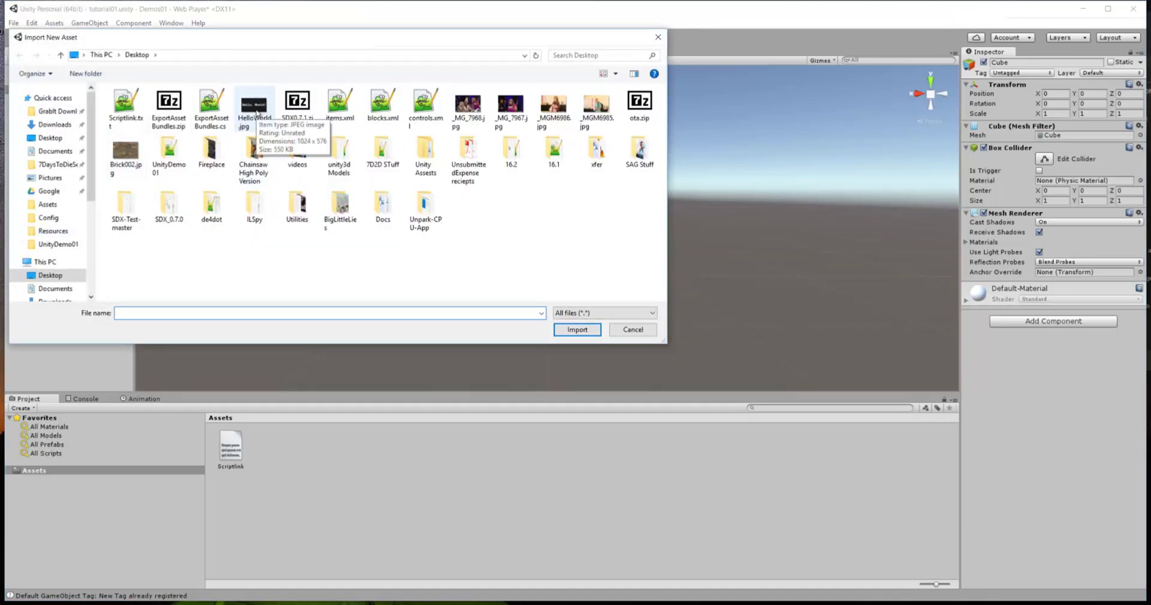
double_click(257, 106)
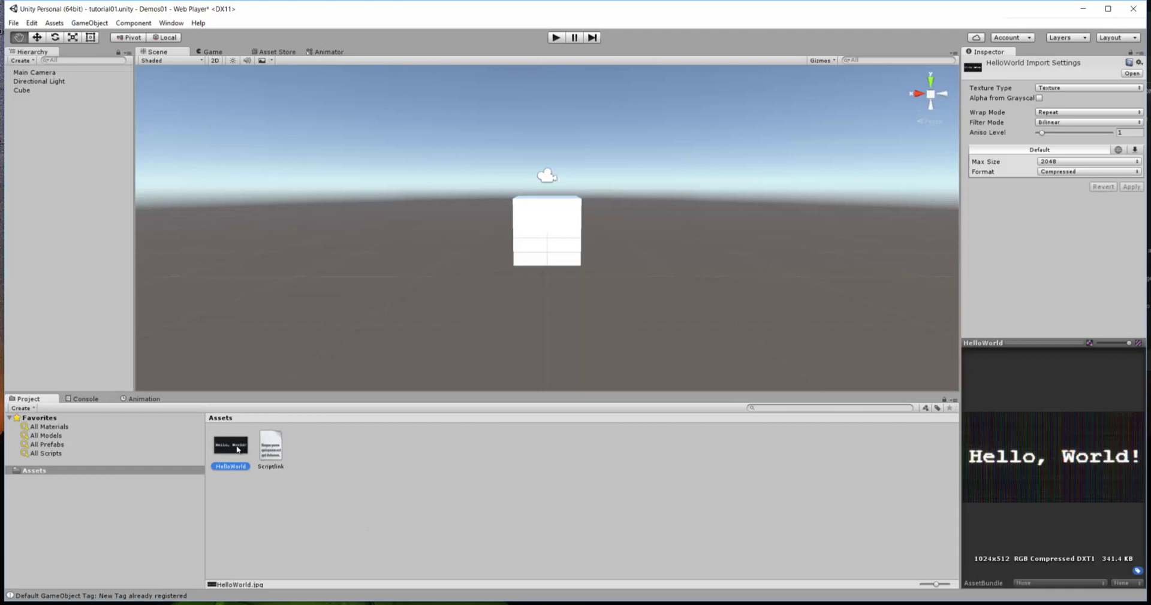
Drag the HelloWorld texture onto the cube so its faces read 'Hello, World!', then view it from above.
drag(237, 450, 152, 257)
drag(409, 282, 552, 231)
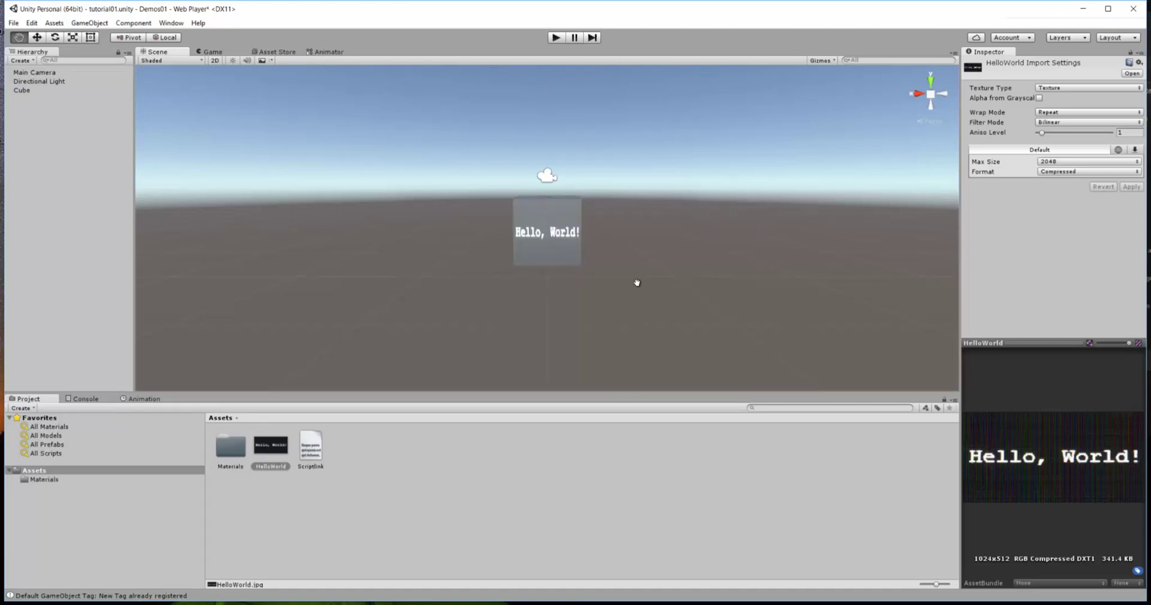
scroll(635, 282, up, 1)
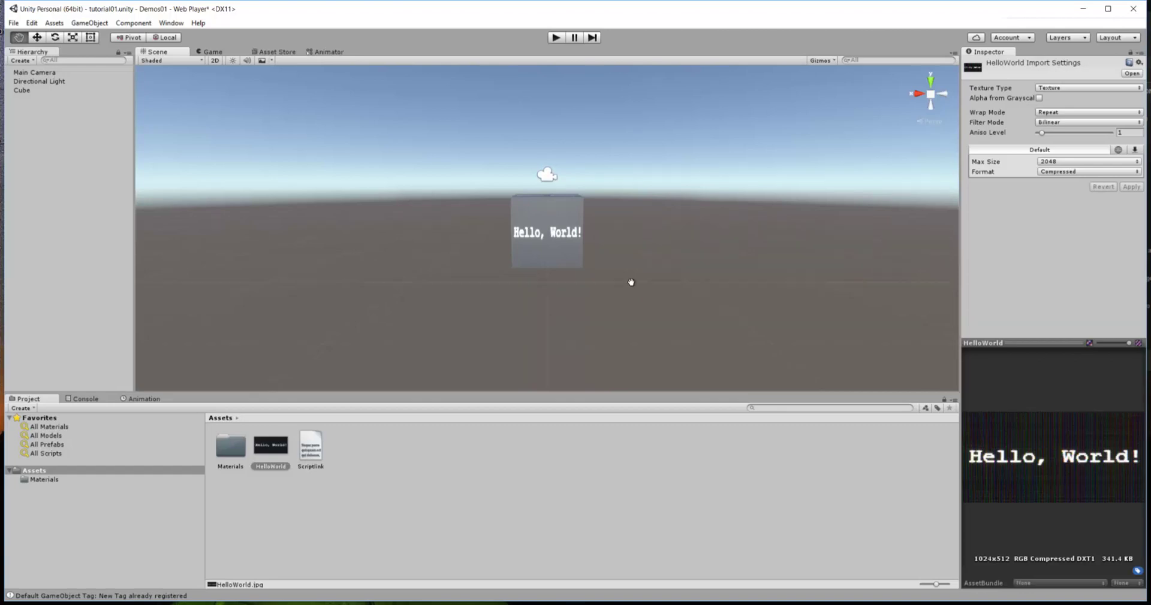
alt+drag(663, 253, 665, 287)
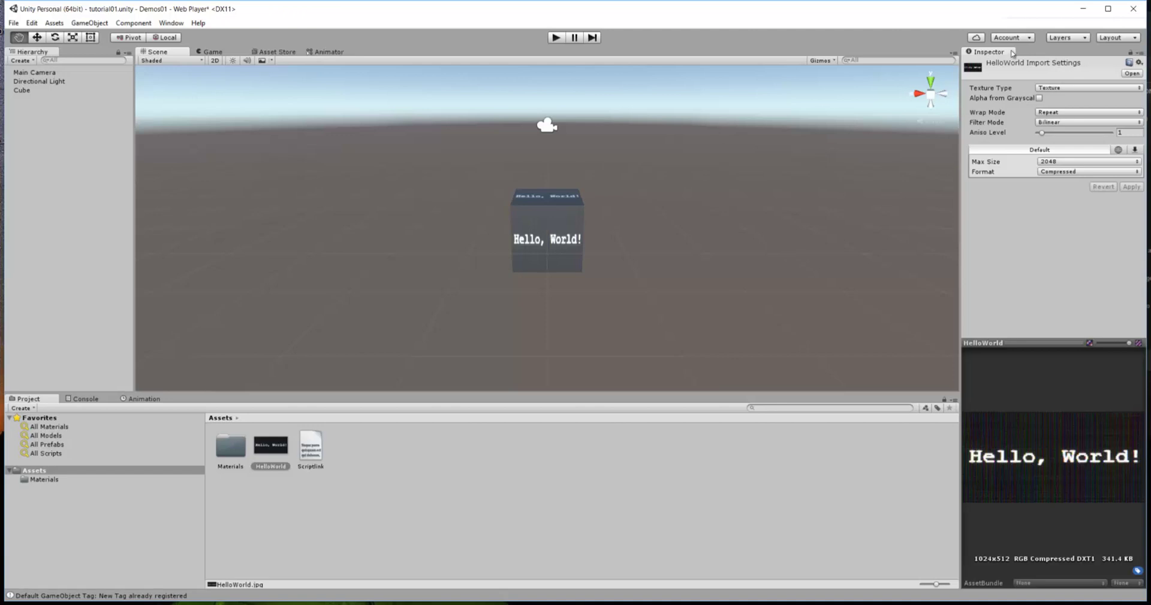
Select the Cube and open its Tag list in the Inspector.
click(20, 91)
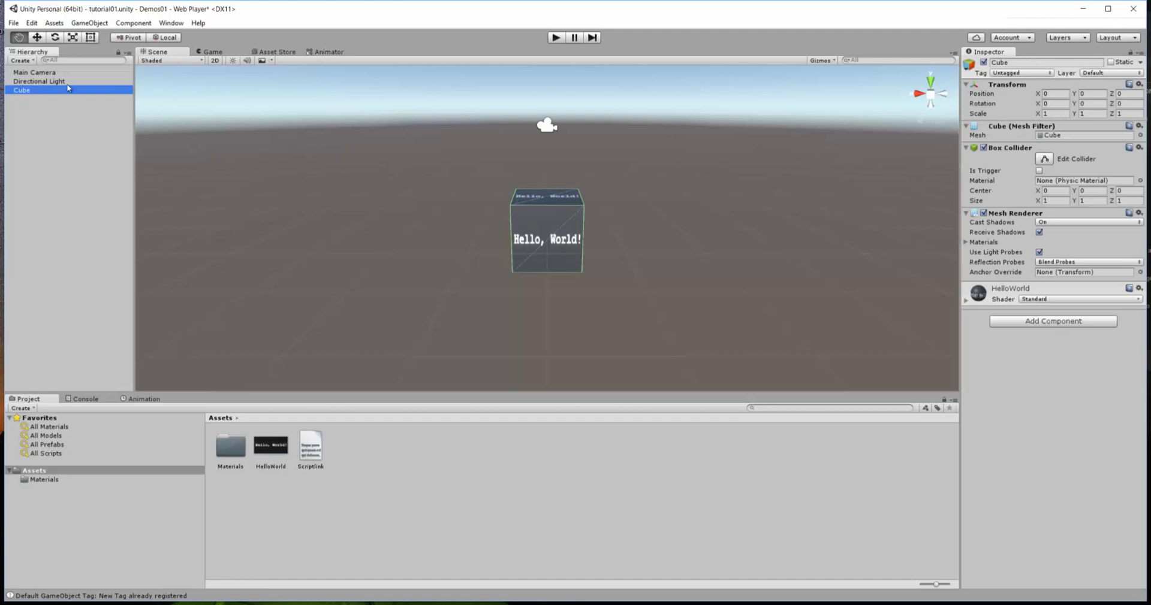
click(1051, 73)
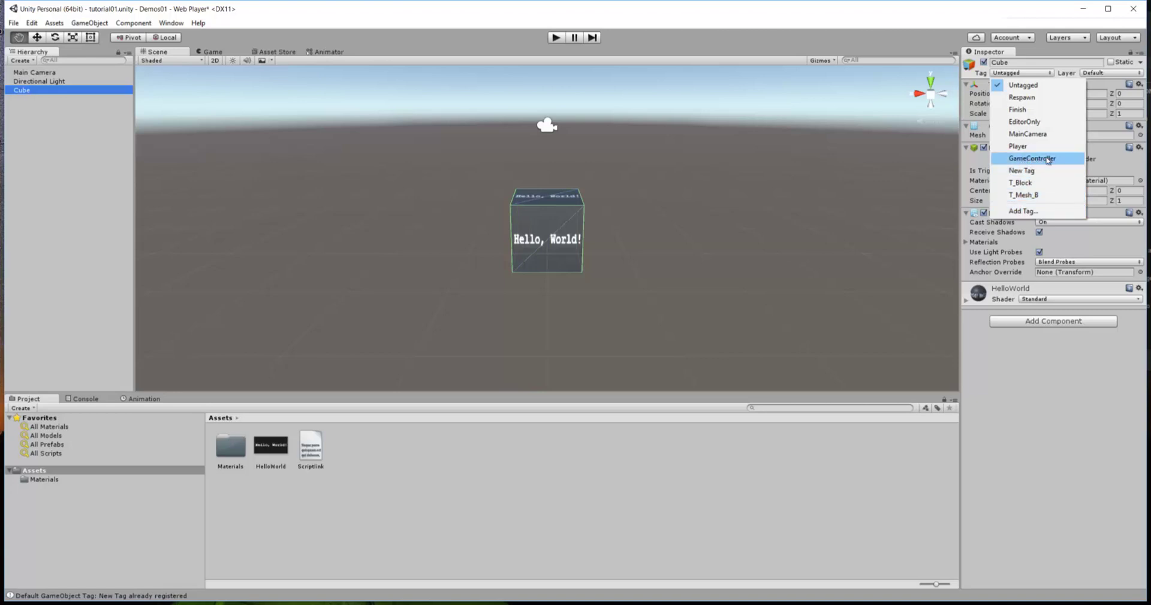
In Tags & Layers, delete the New Tag, T_Mesh_B and T_Block tags, leaving the list empty.
click(1030, 211)
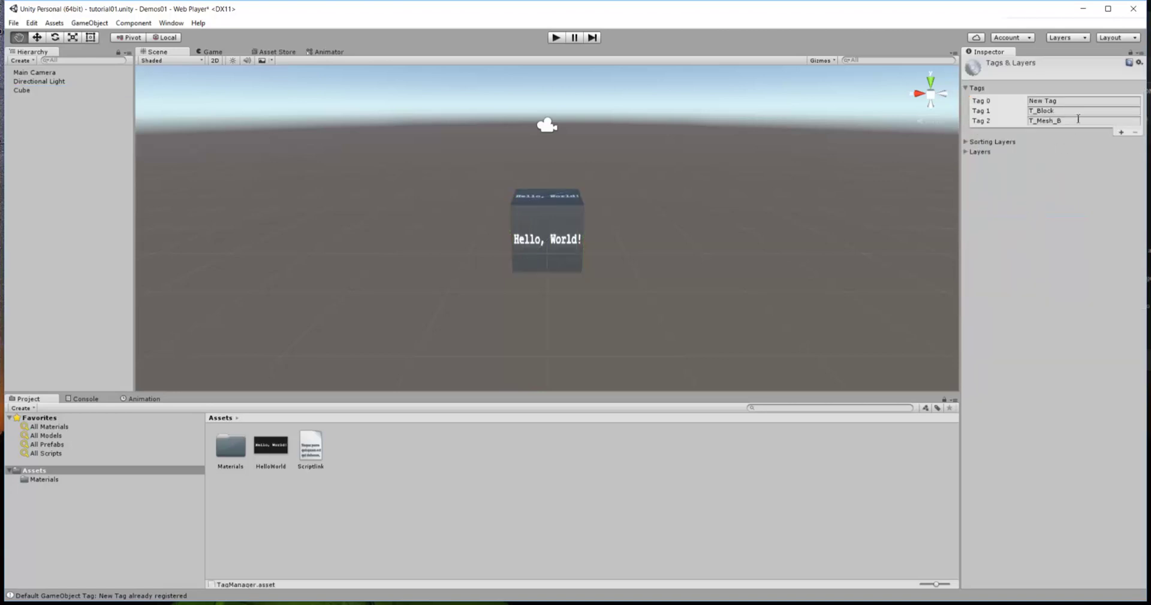
click(1029, 103)
drag(1029, 102, 1056, 104)
key(BackSpace)
key(Tab)
key(BackSpace)
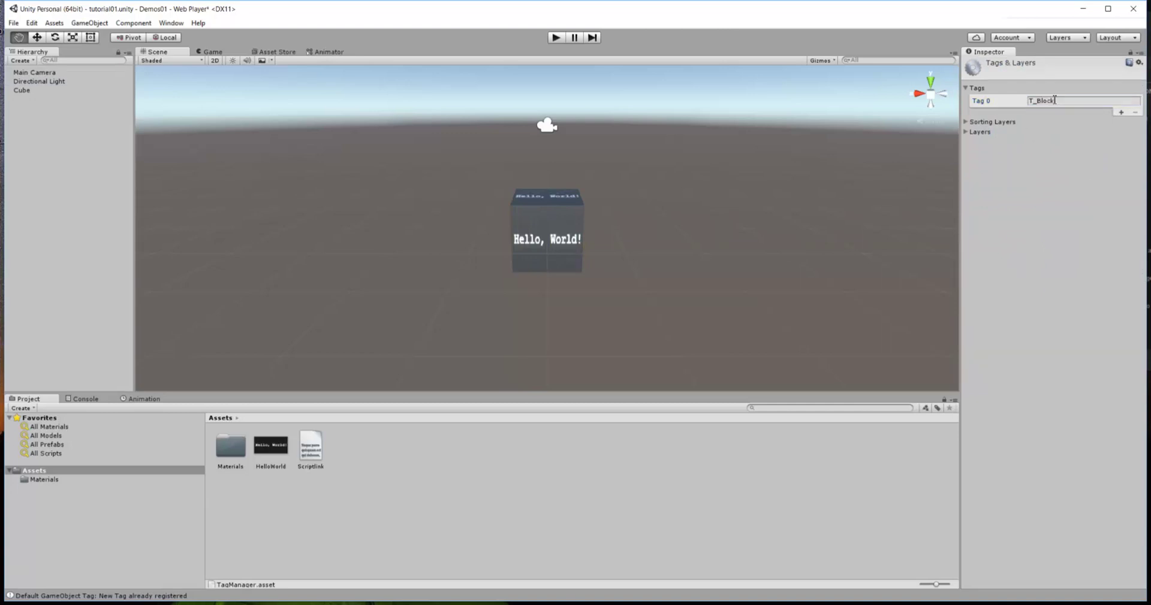
key(Tab)
key(BackSpace)
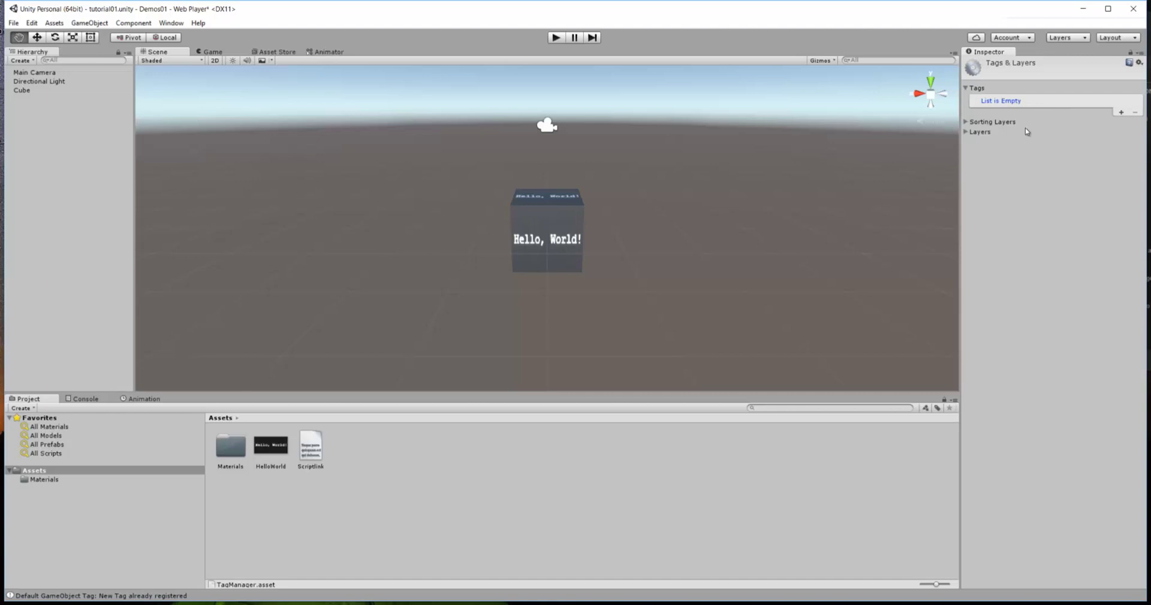
Return to Tags & Layers through the Cube's Tag list and its Add Tag option.
click(24, 91)
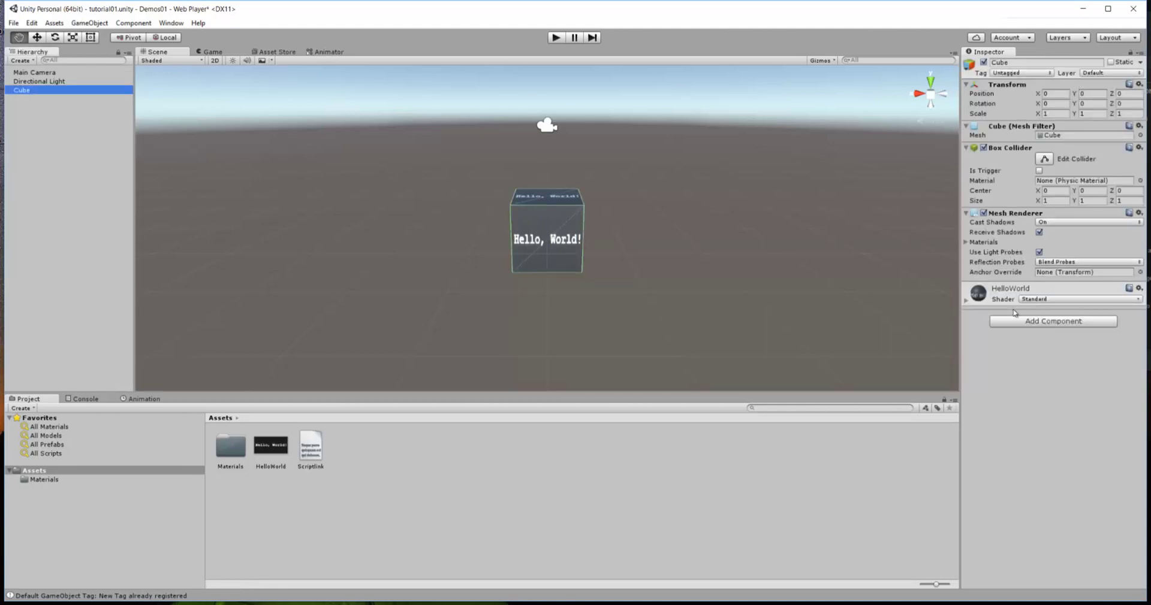
click(1047, 75)
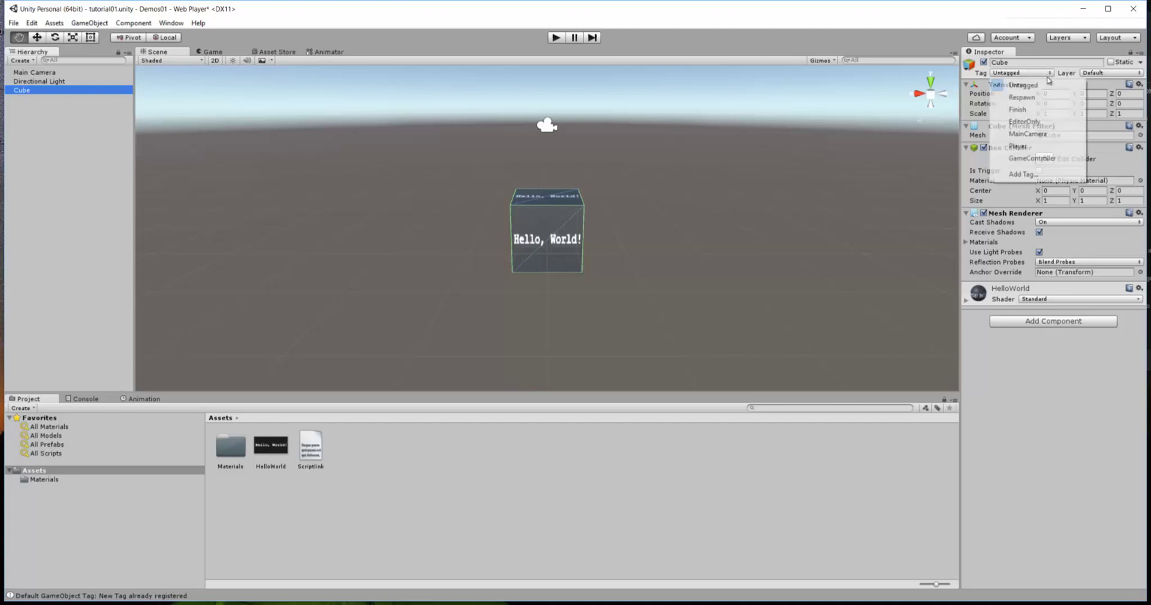
click(1023, 173)
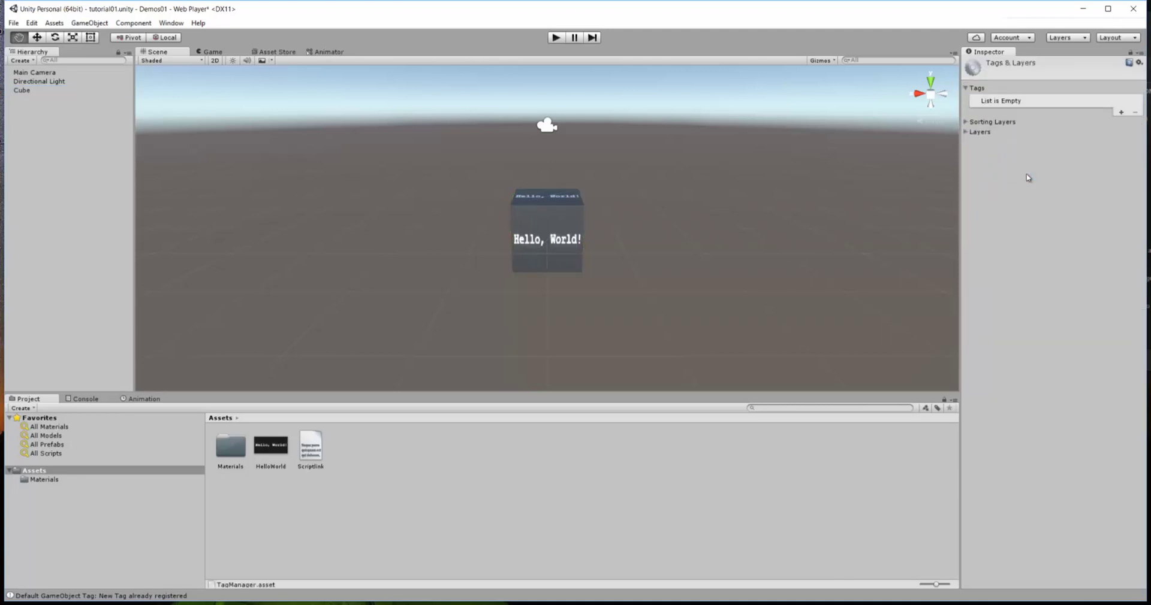
Add two tag entries and rename Tag 1 to 'T_Block'.
click(1122, 113)
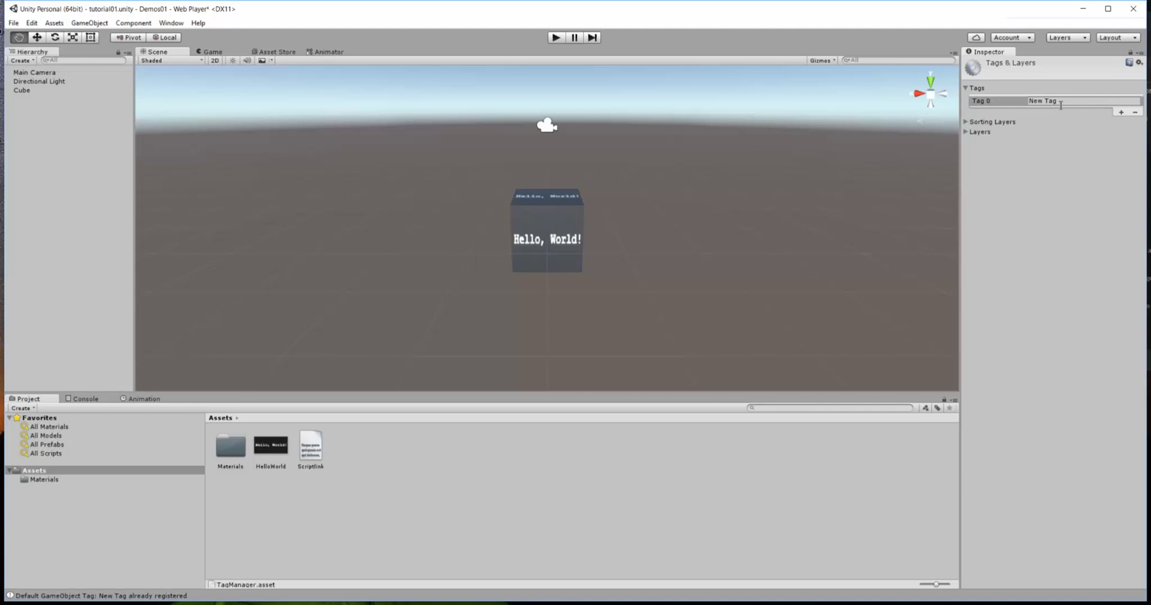
click(1121, 112)
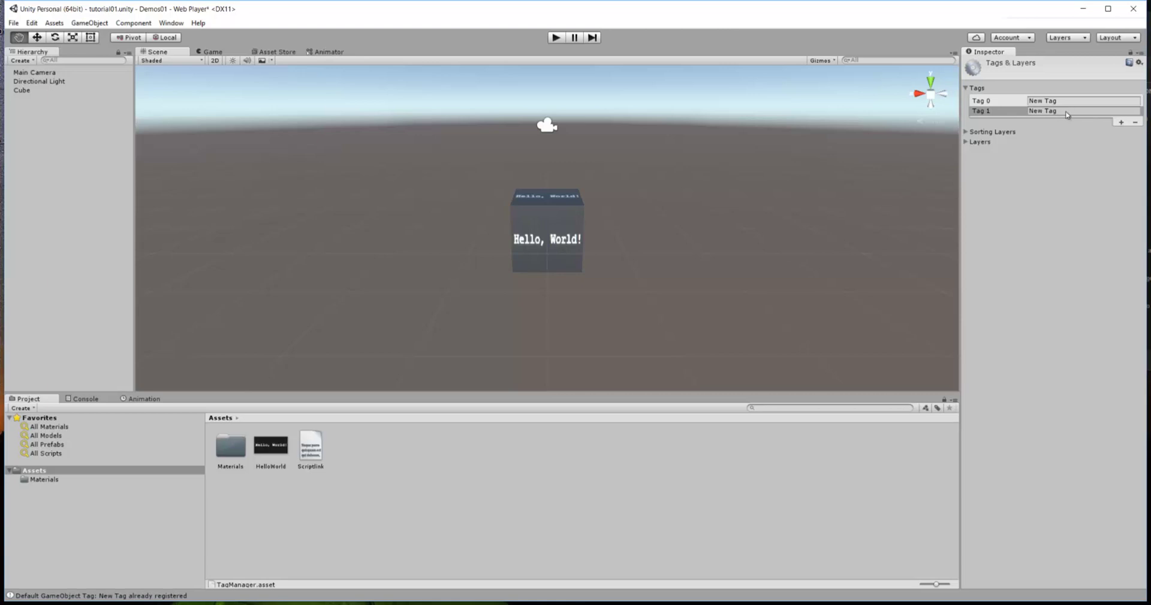
drag(1067, 115, 1032, 114)
text(T_Block)
click(1058, 143)
Add a third tag entry and rename it to 'T_Mesh_B'.
click(1121, 123)
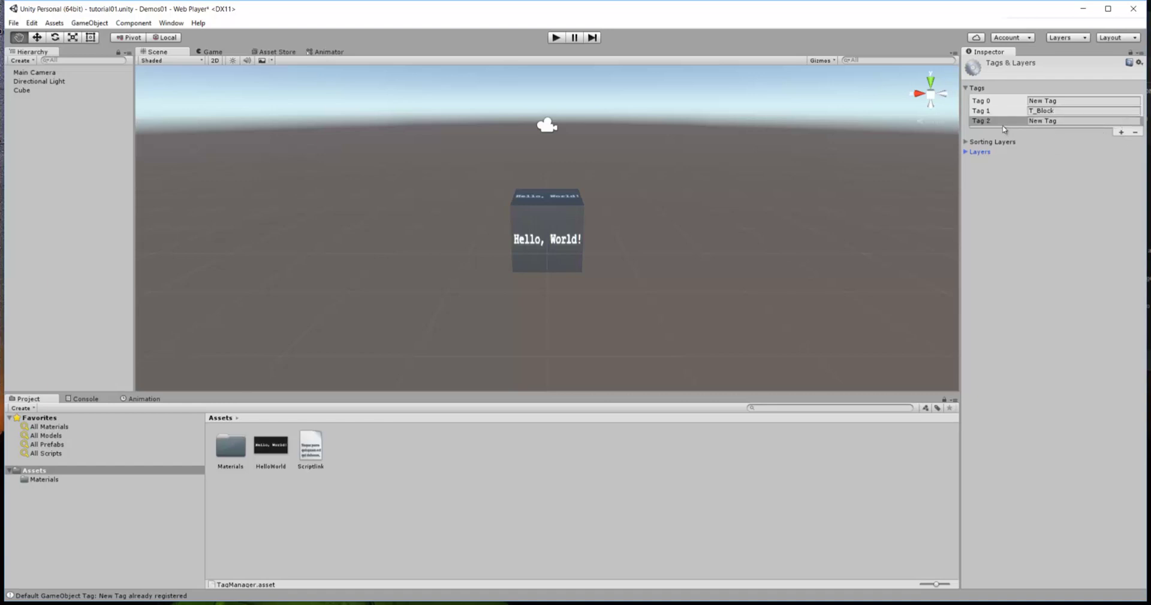
drag(1073, 122, 1029, 121)
text(T_Mesh_B)
key(Return)
Select the Cube and set its Inspector tag from Untagged to T_Mesh_B.
click(33, 91)
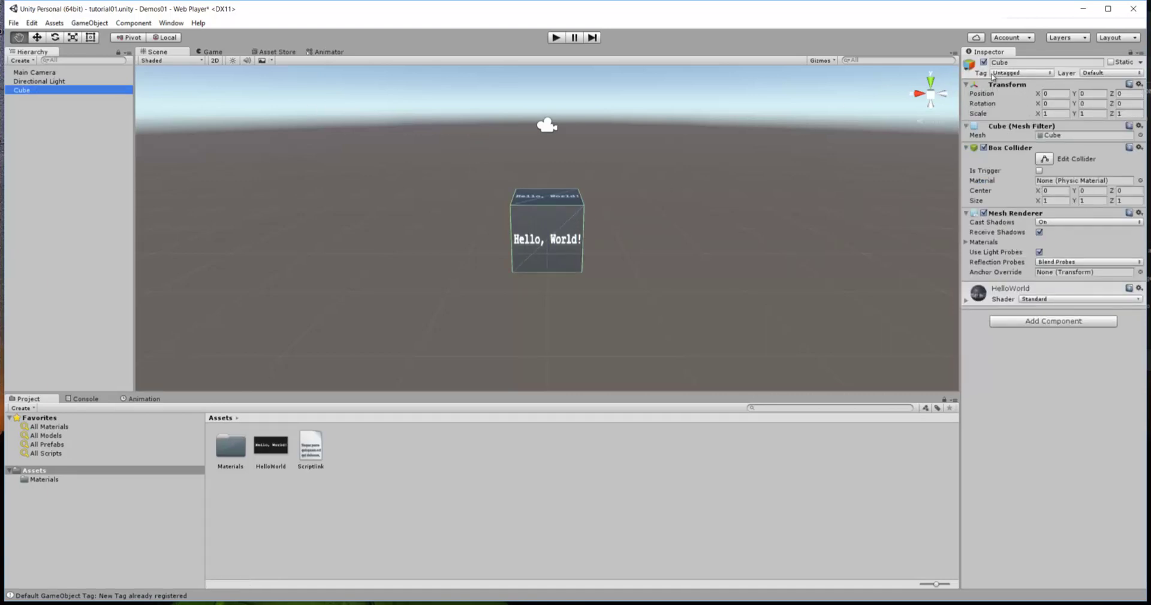
click(1051, 72)
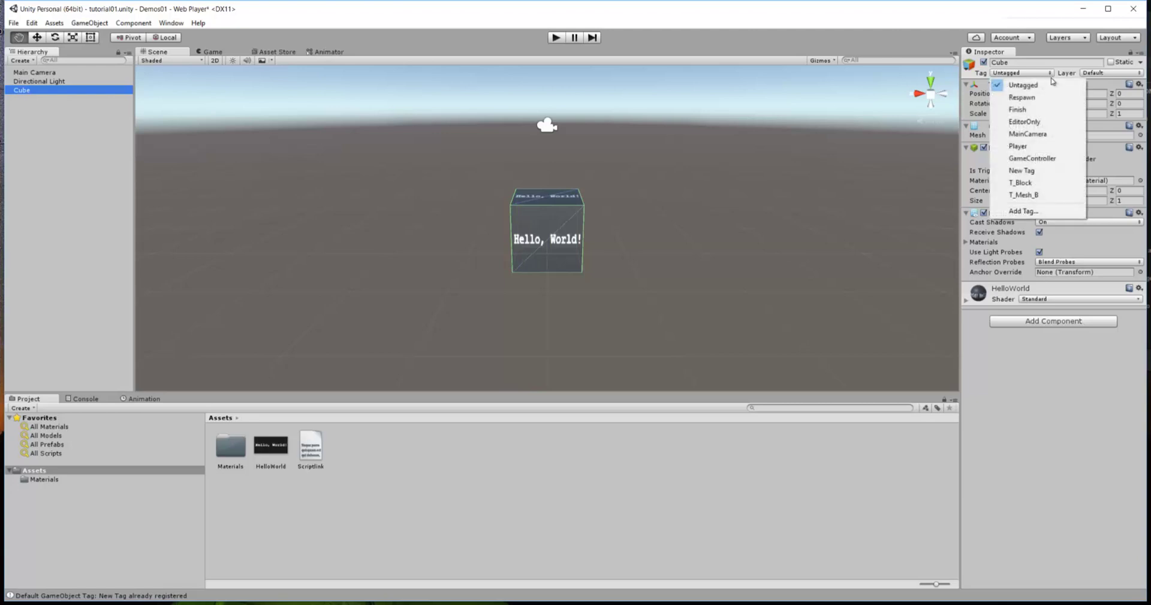
click(1032, 198)
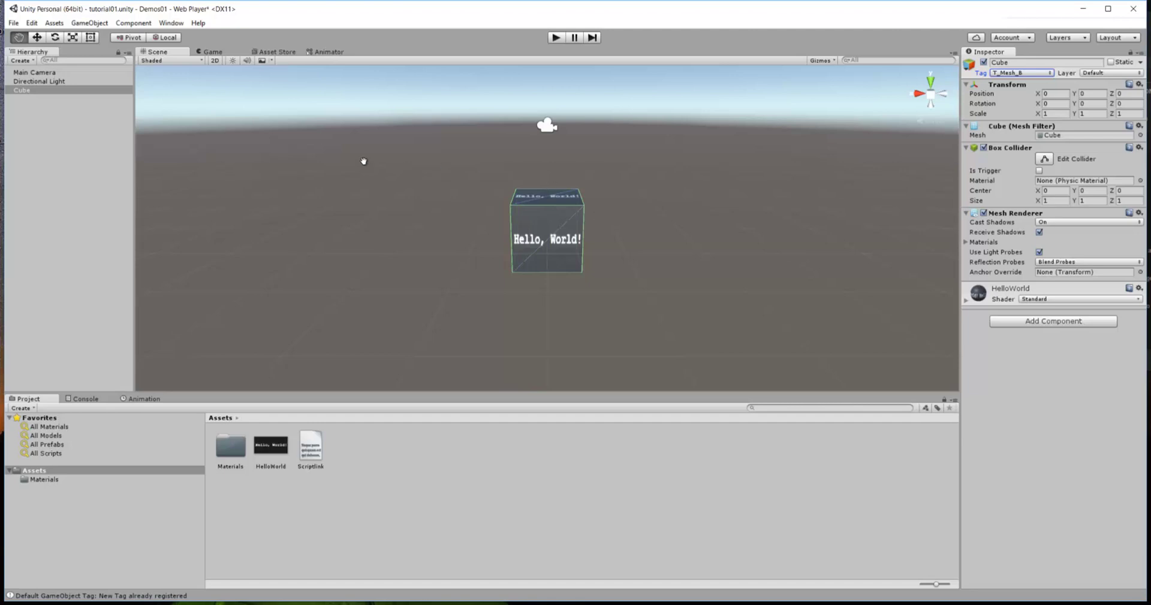
Deselect the cube and create an empty GameObject in the Hierarchy.
click(74, 244)
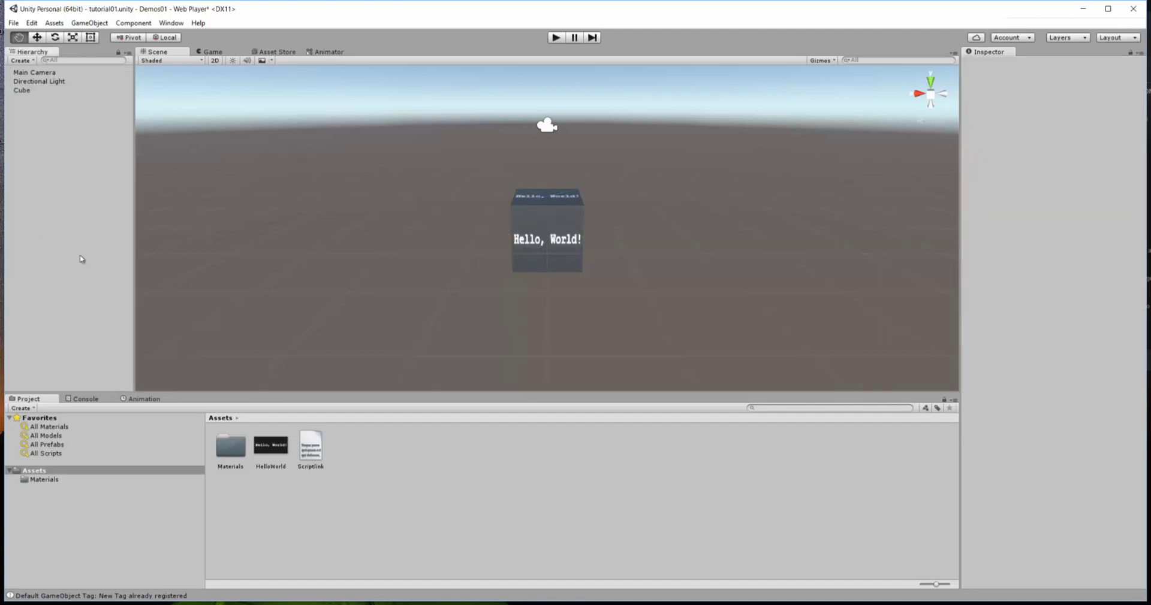
right_click(82, 259)
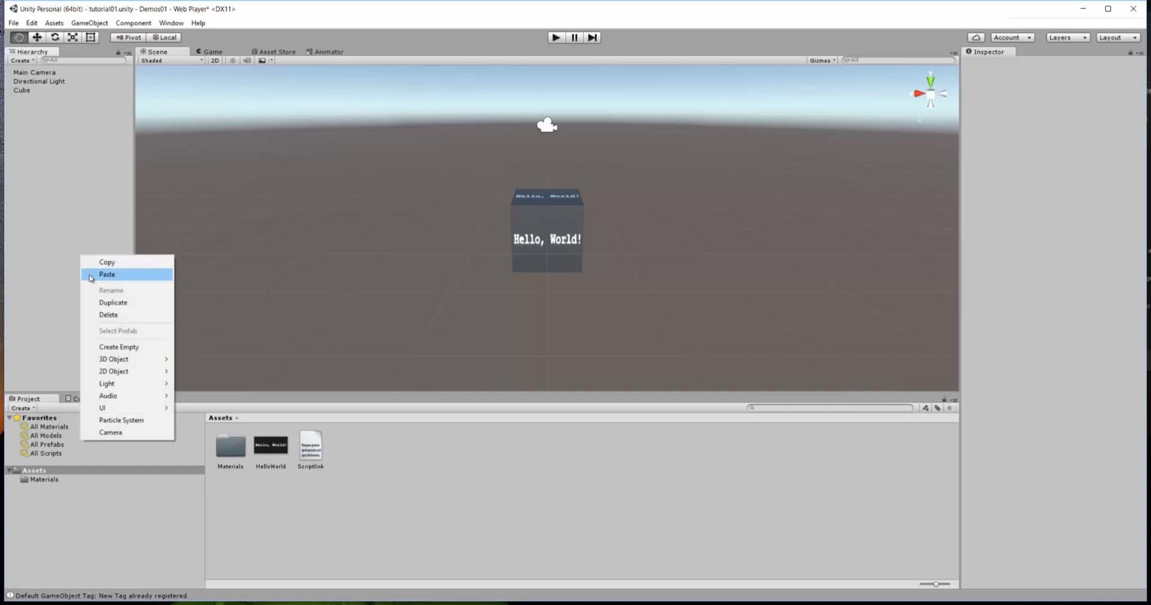
click(112, 348)
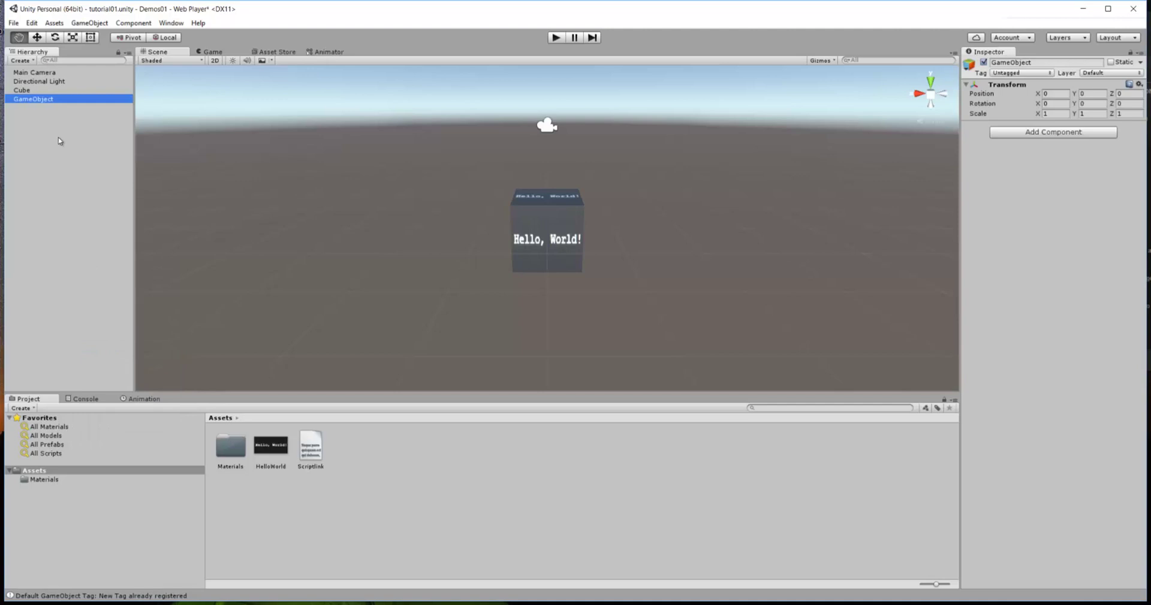
Rename the empty GameObject to 'CubePrefab' and reselect it.
right_click(59, 101)
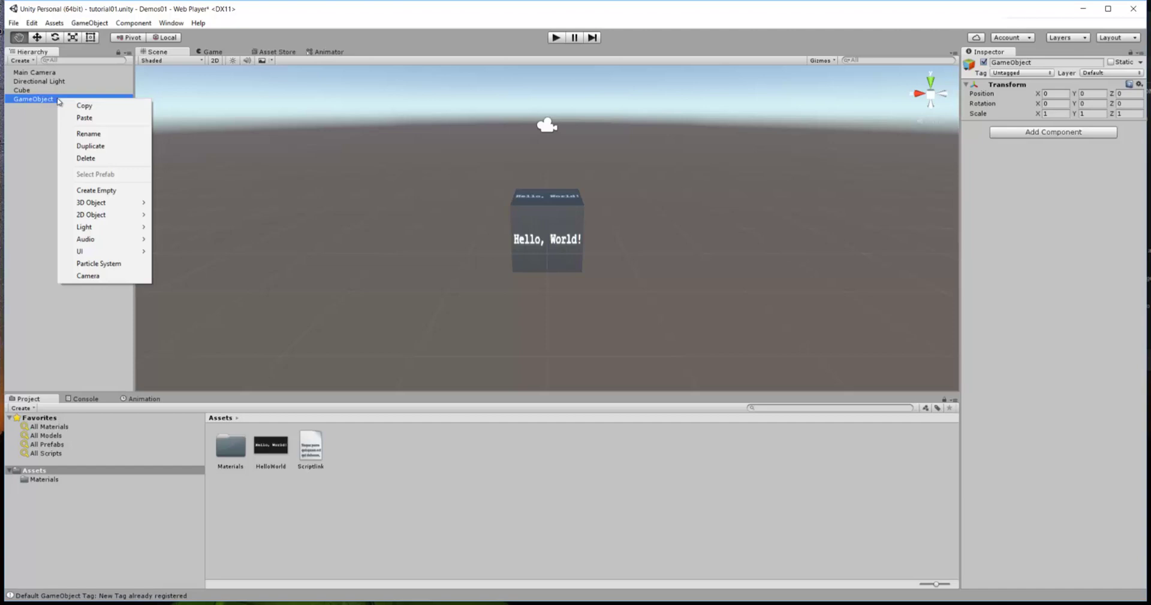
click(84, 133)
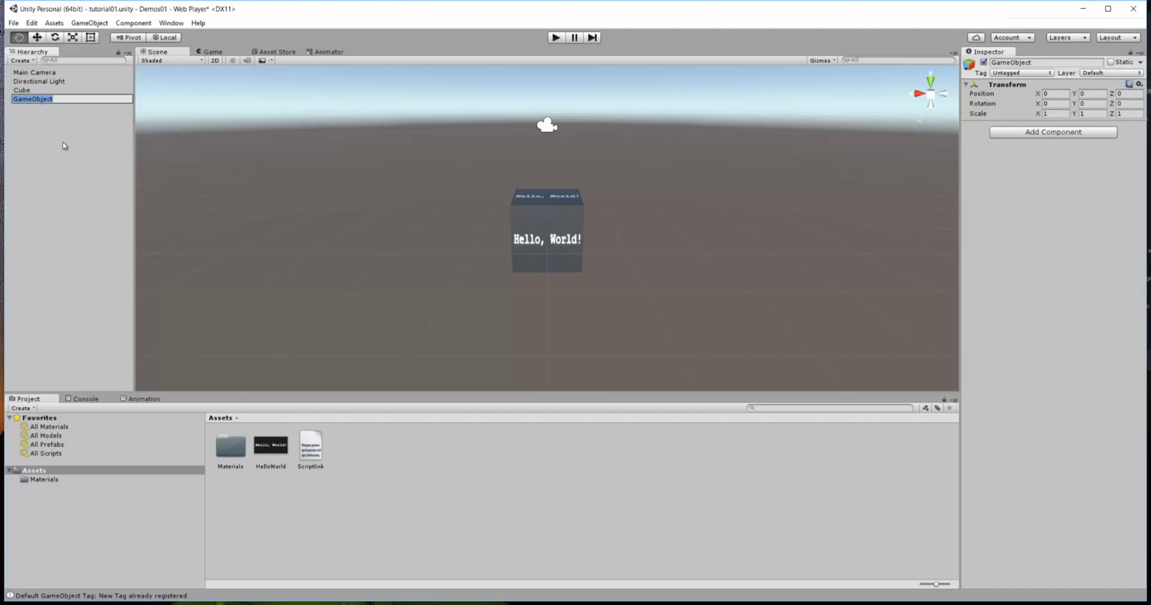
text(CubePrefab)
key(Return)
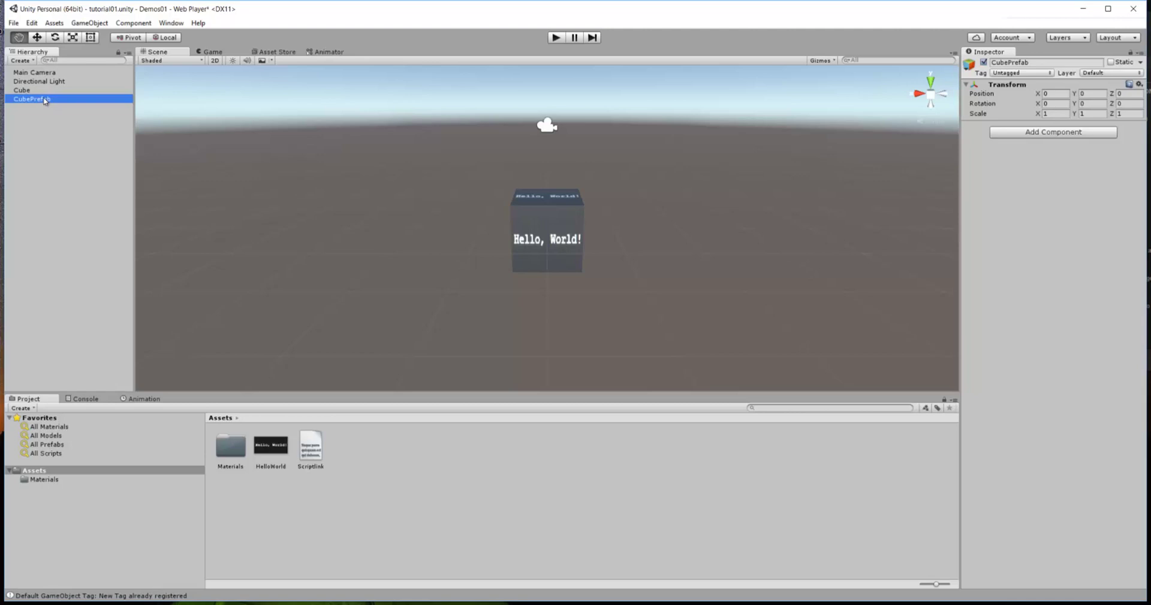
click(51, 138)
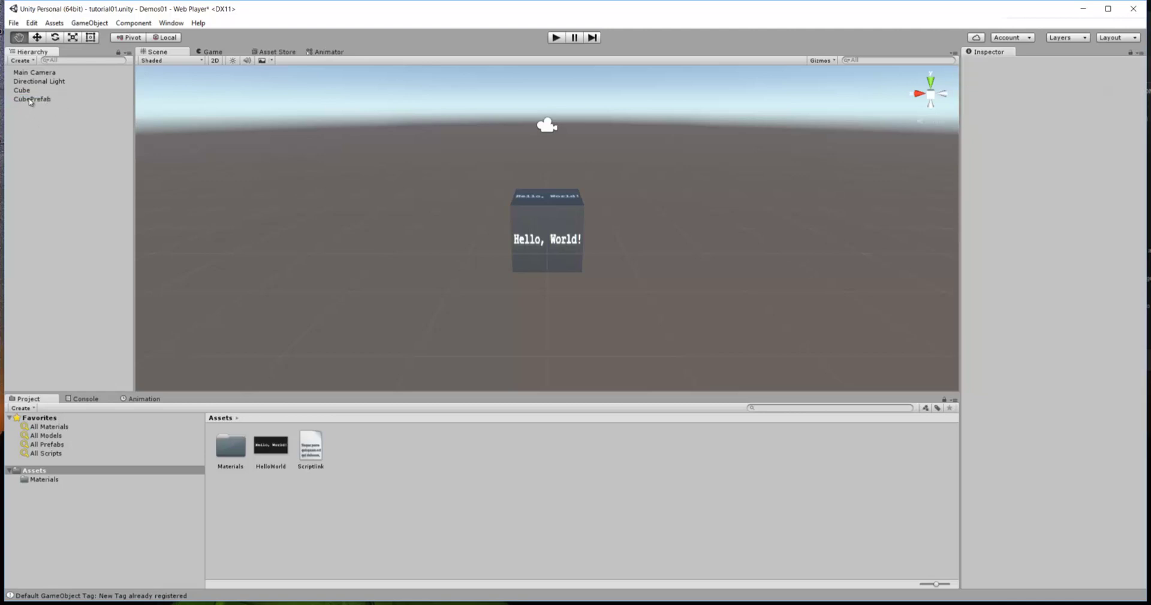
click(33, 99)
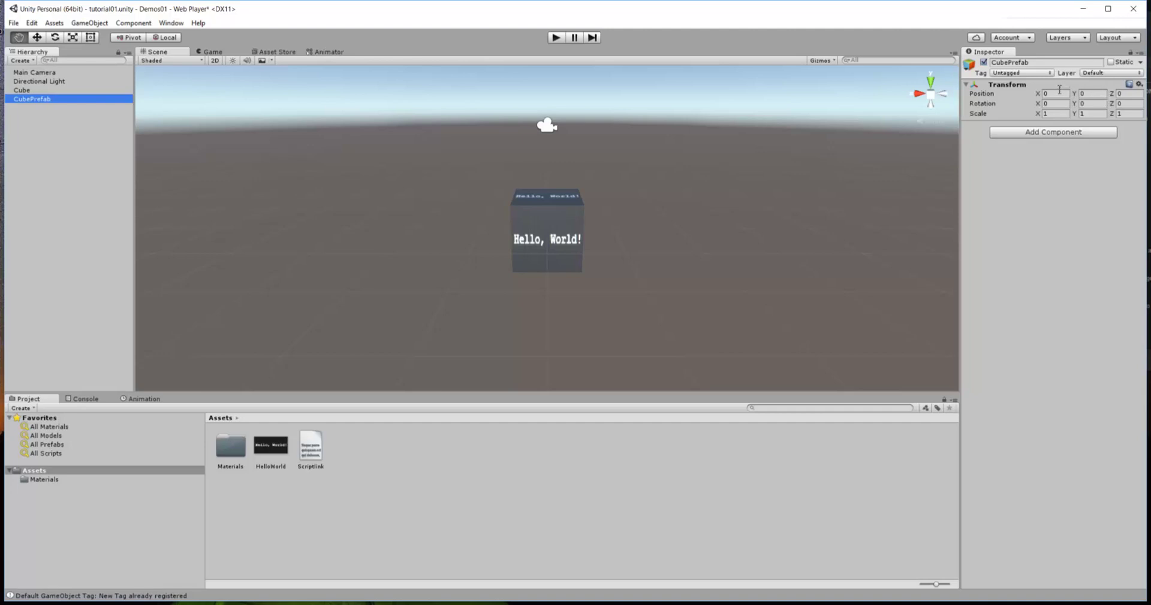
Reset CubePrefab's Transform to default position, rotation and scale.
click(1139, 85)
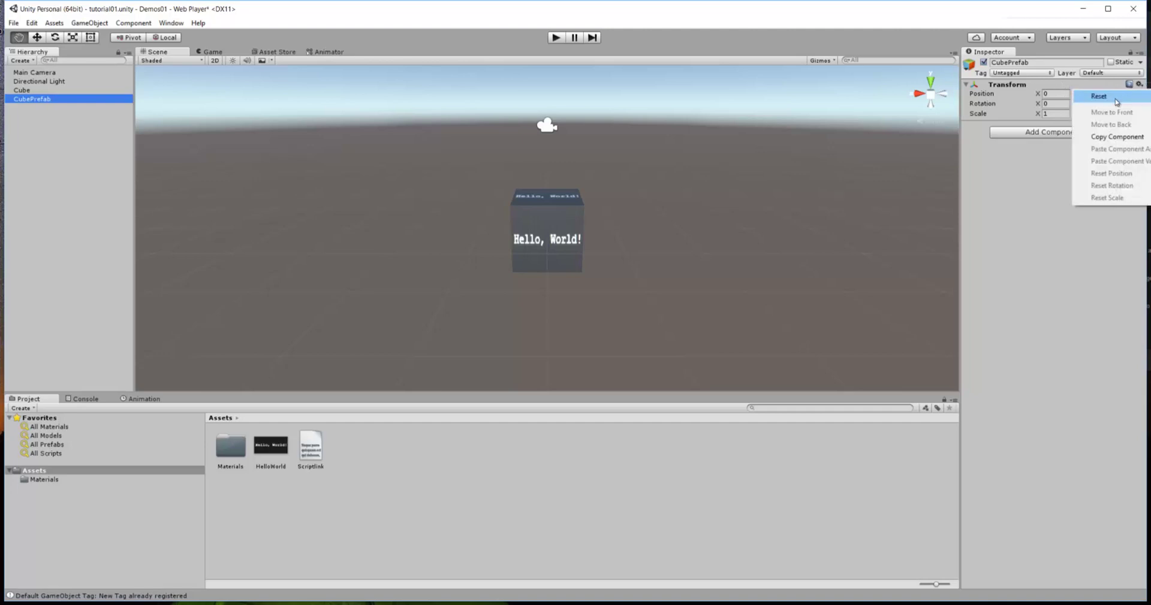
click(1114, 98)
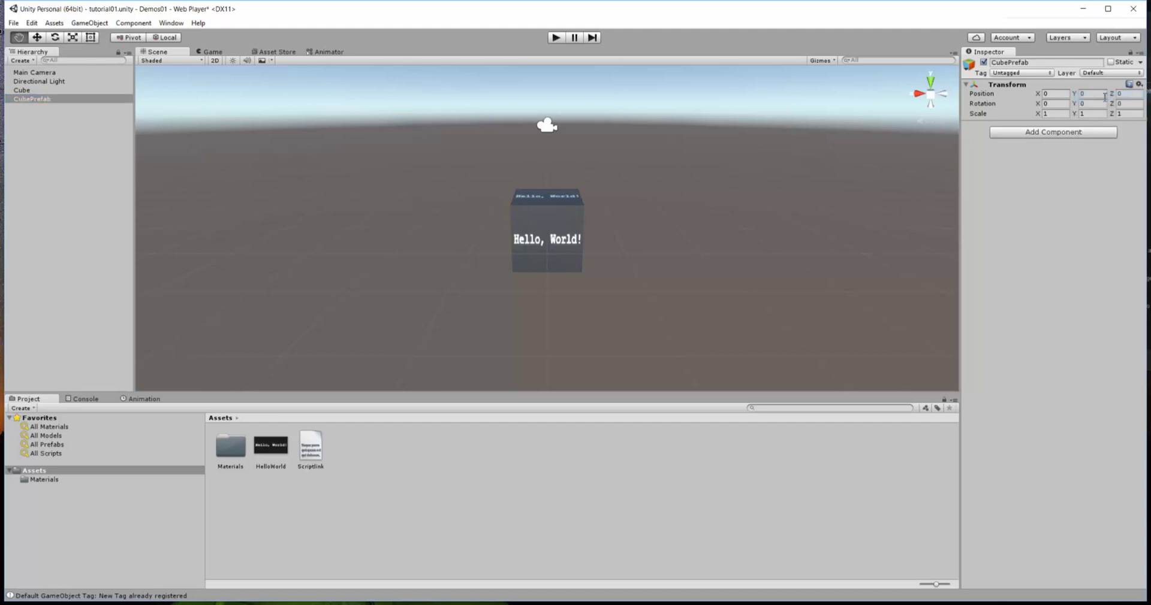
click(42, 100)
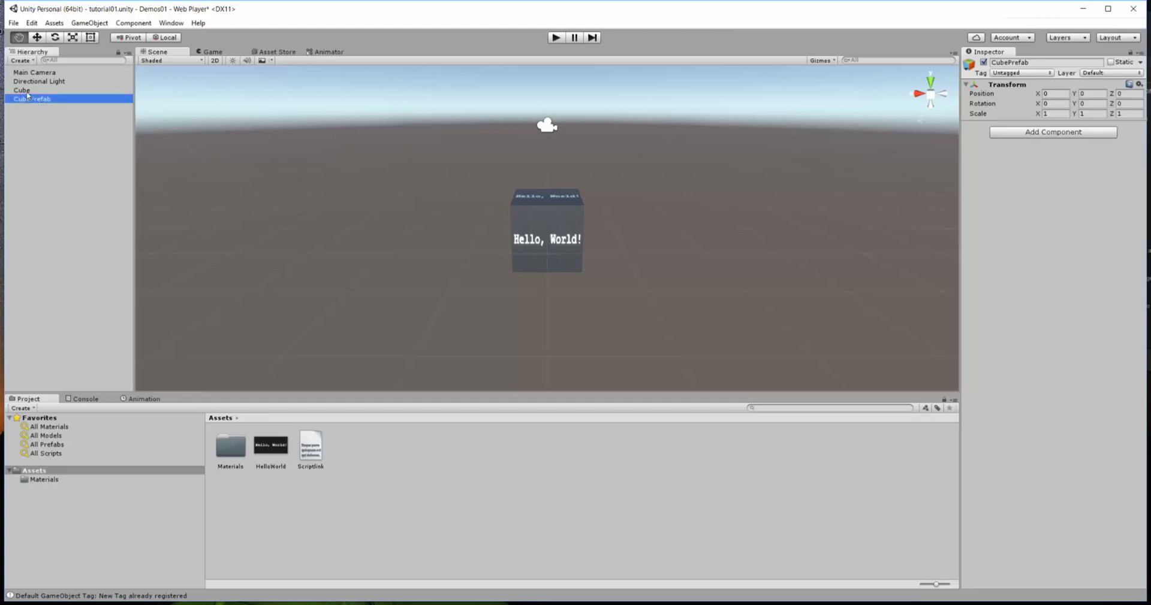
Drag Cube onto CubePrefab to make it a child, keeping CubePrefab's name unchanged.
click(24, 91)
drag(28, 91, 28, 99)
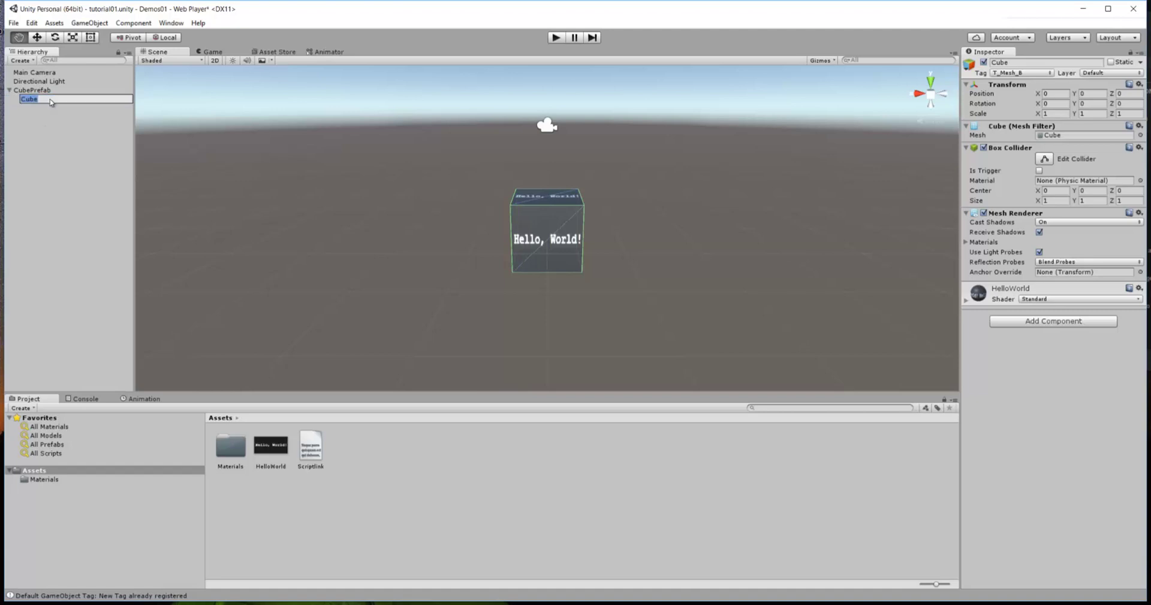
click(47, 120)
click(33, 100)
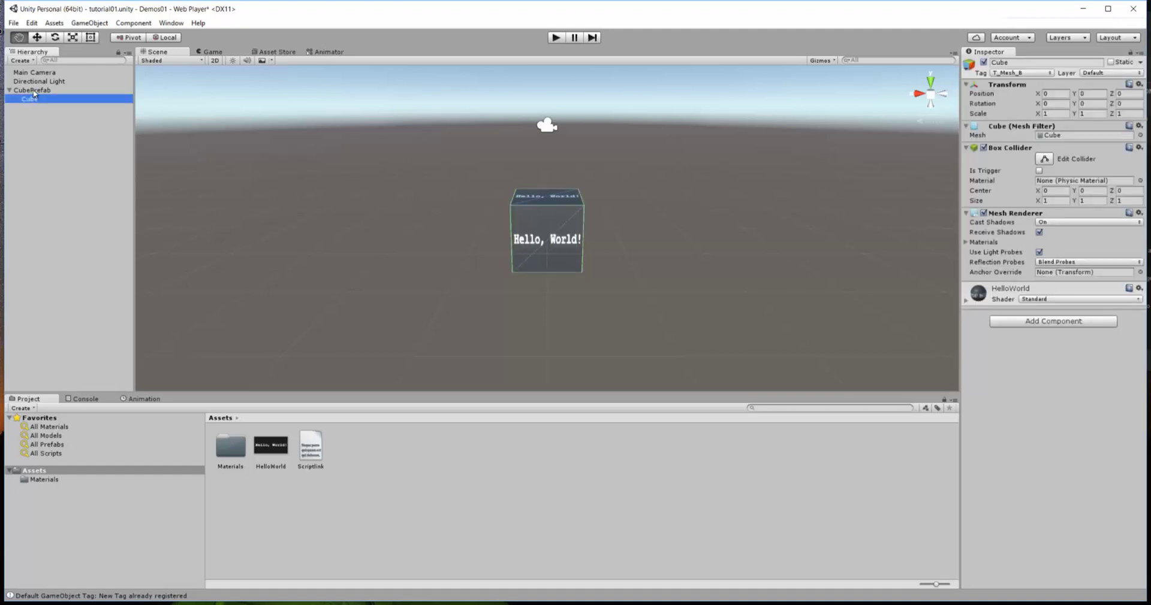
click(33, 91)
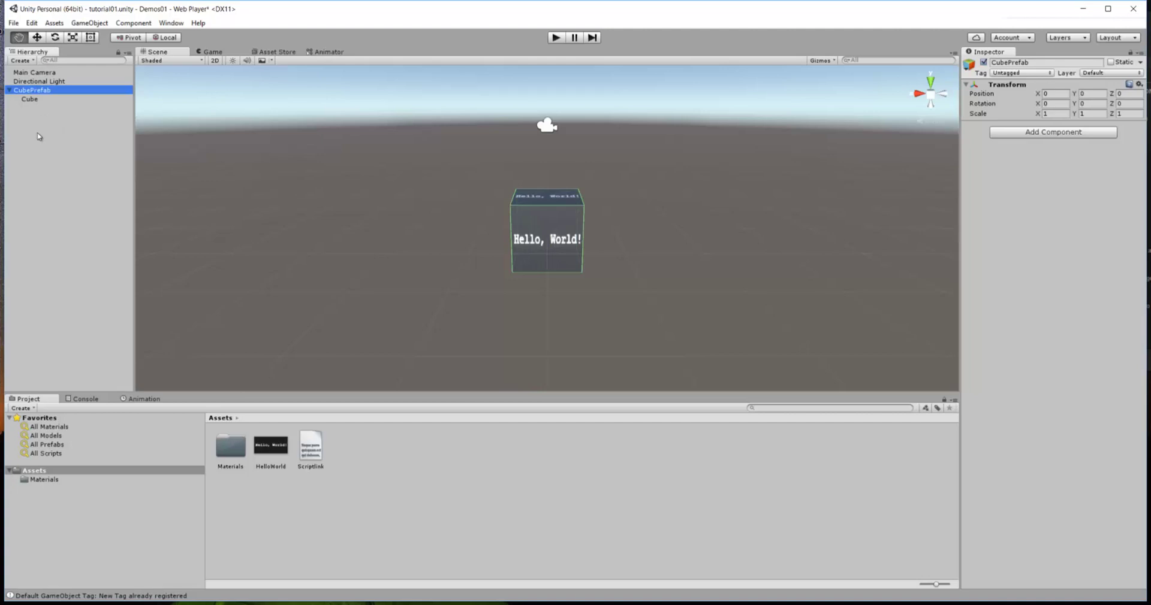
click(50, 90)
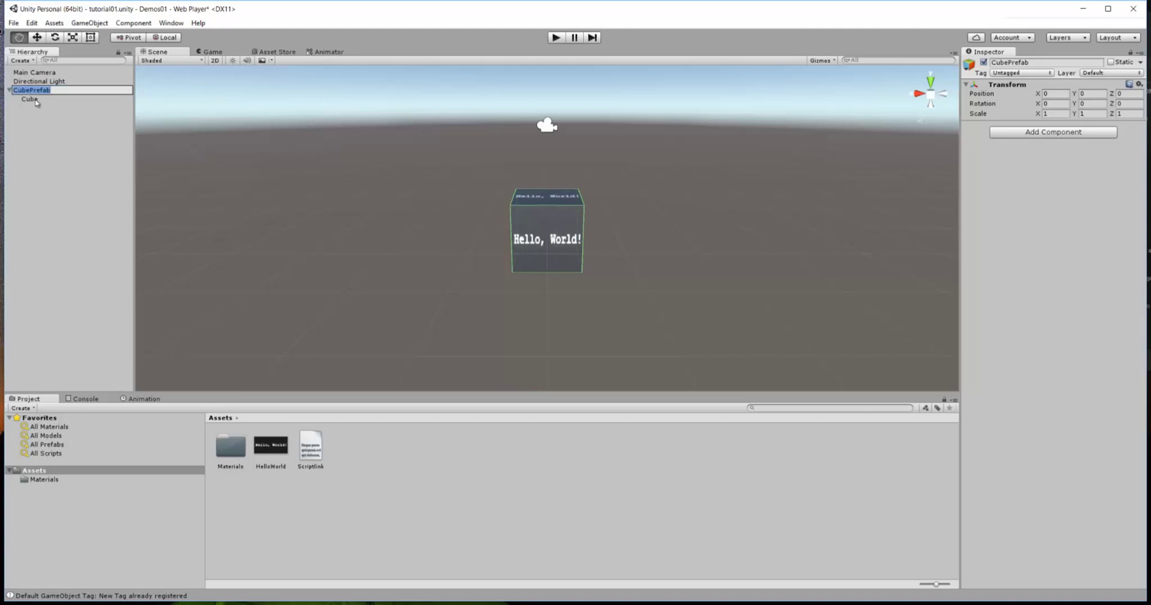
click(36, 99)
key(Up)
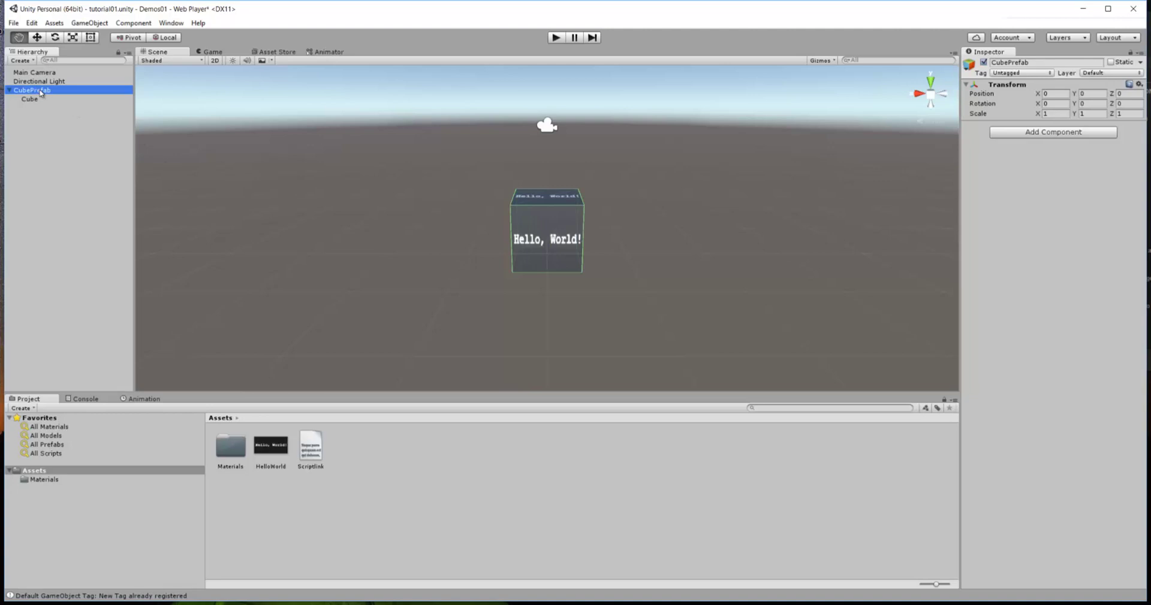
Drag CubePrefab into Assets as a prefab, then expand and collapse it to confirm the Cube child.
drag(41, 92, 389, 468)
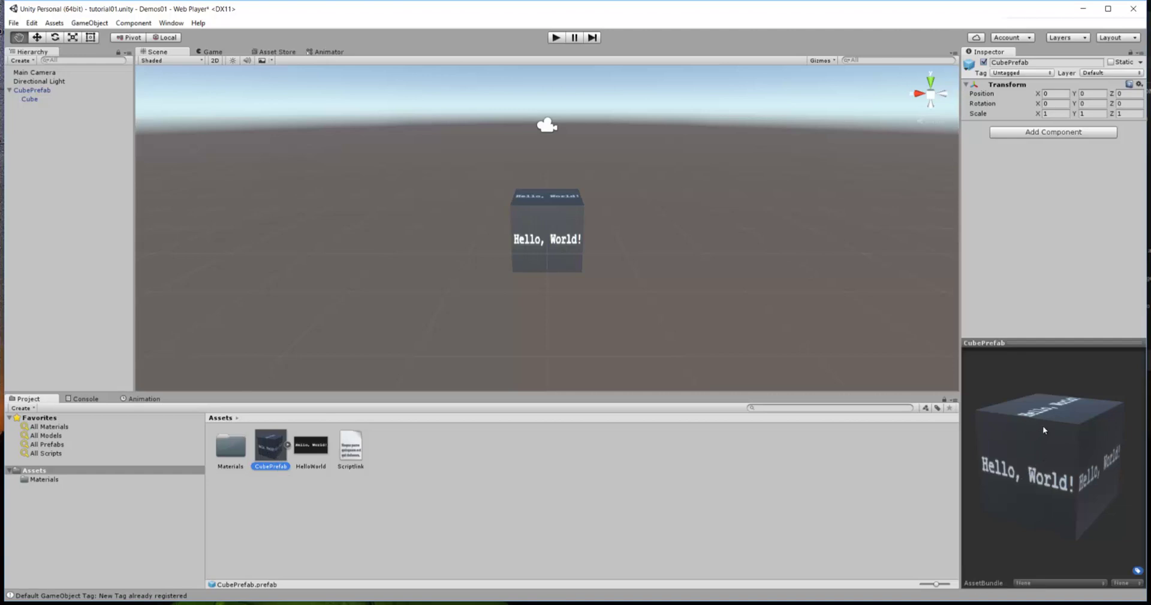
click(289, 446)
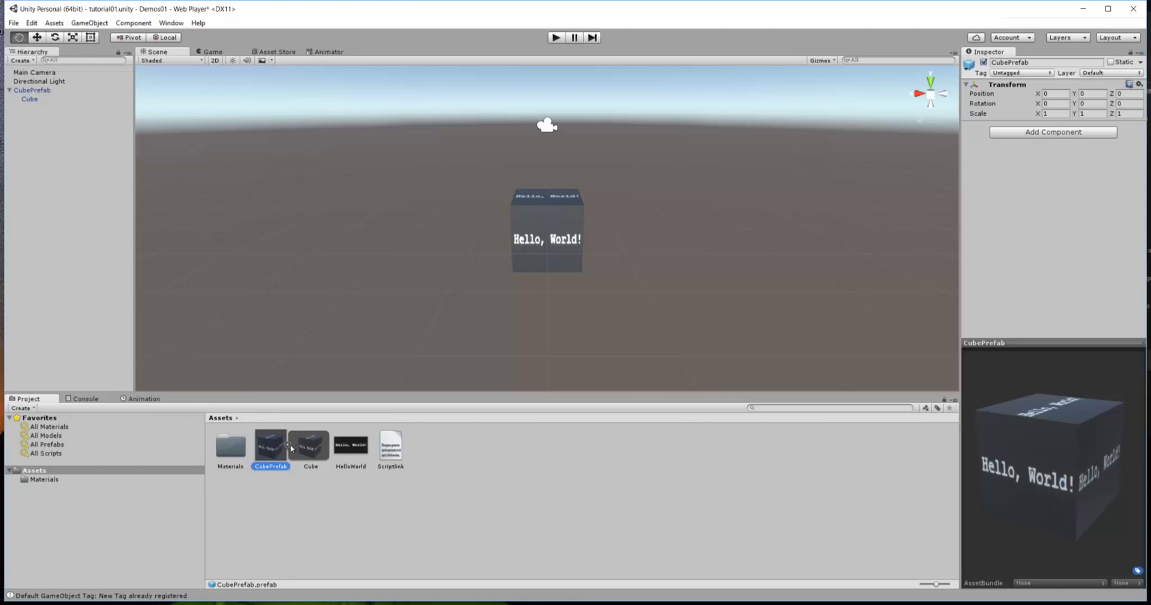
click(289, 446)
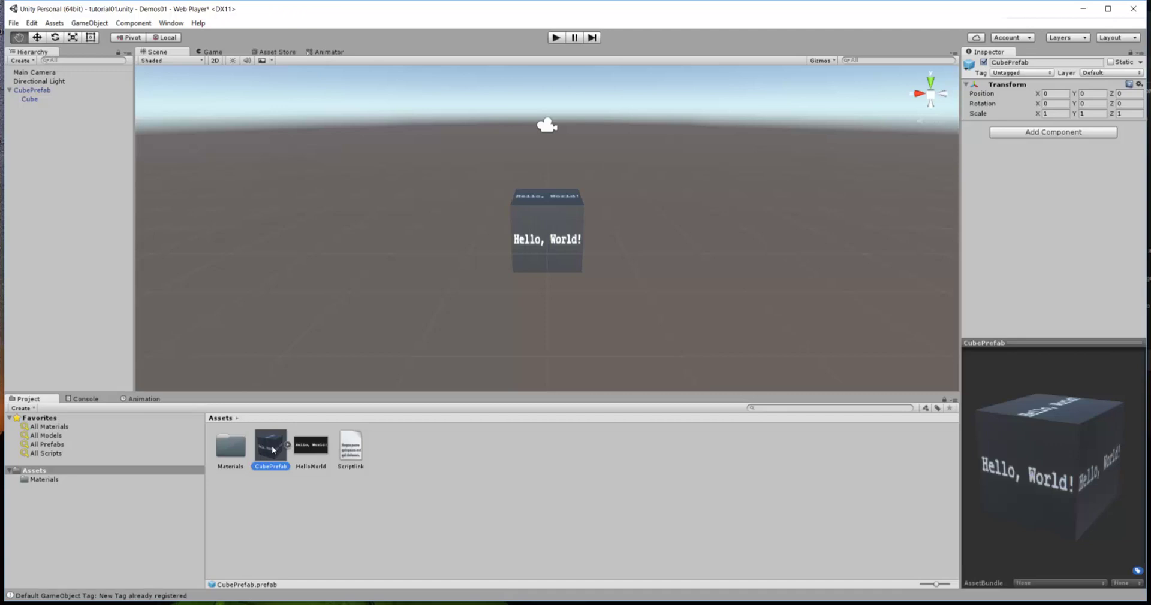
Look over the CubePrefab asset's options, then view the Scriptlink note's download URL.
right_click(272, 450)
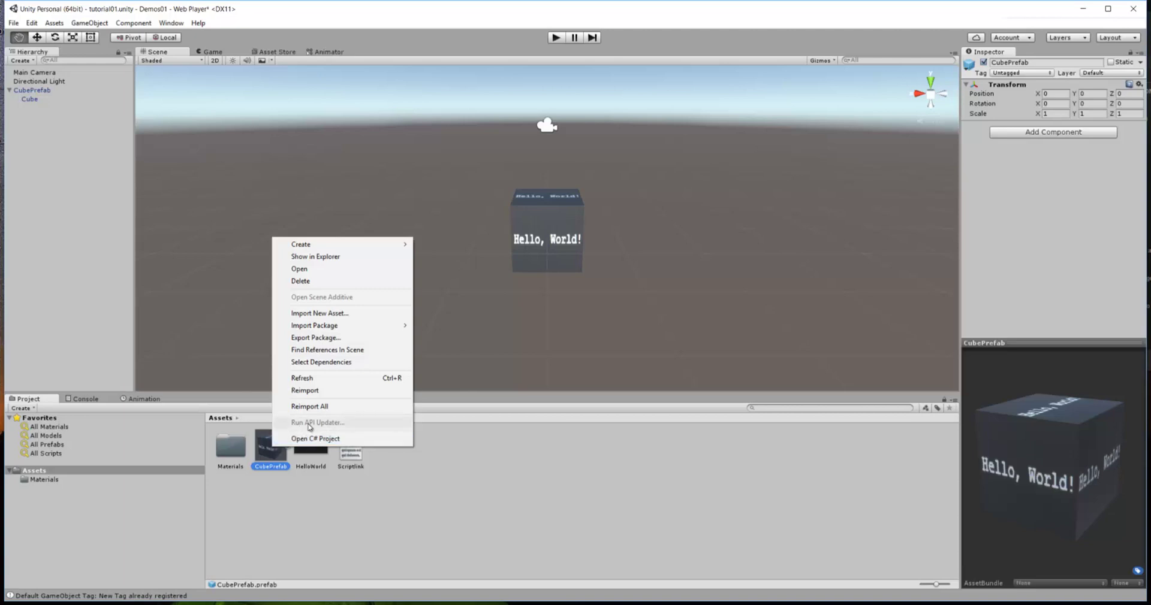
click(302, 510)
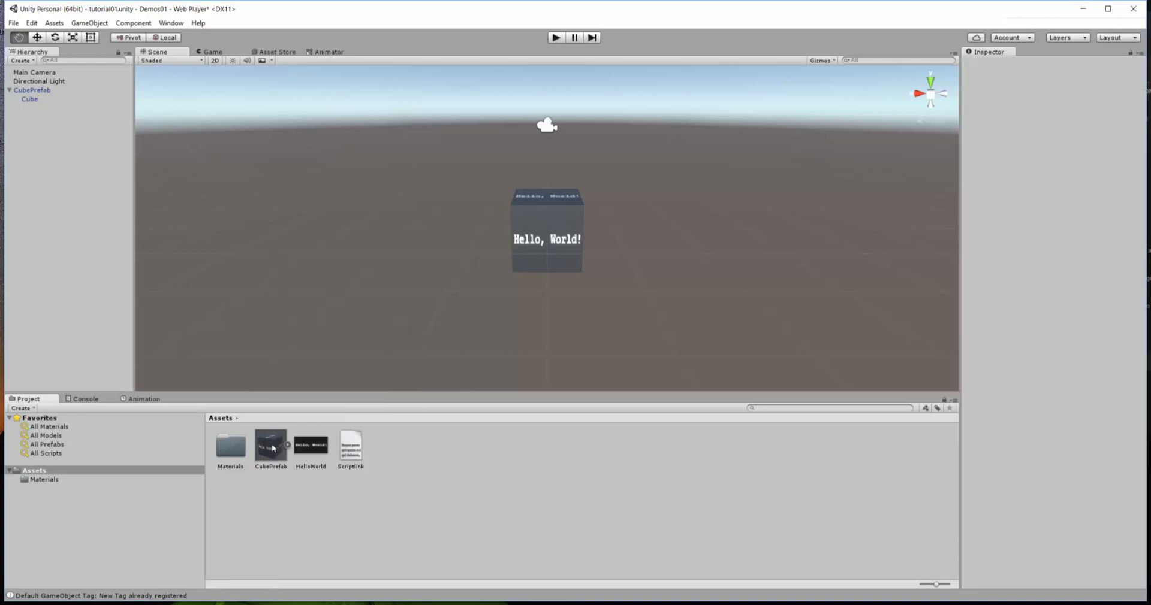
click(360, 447)
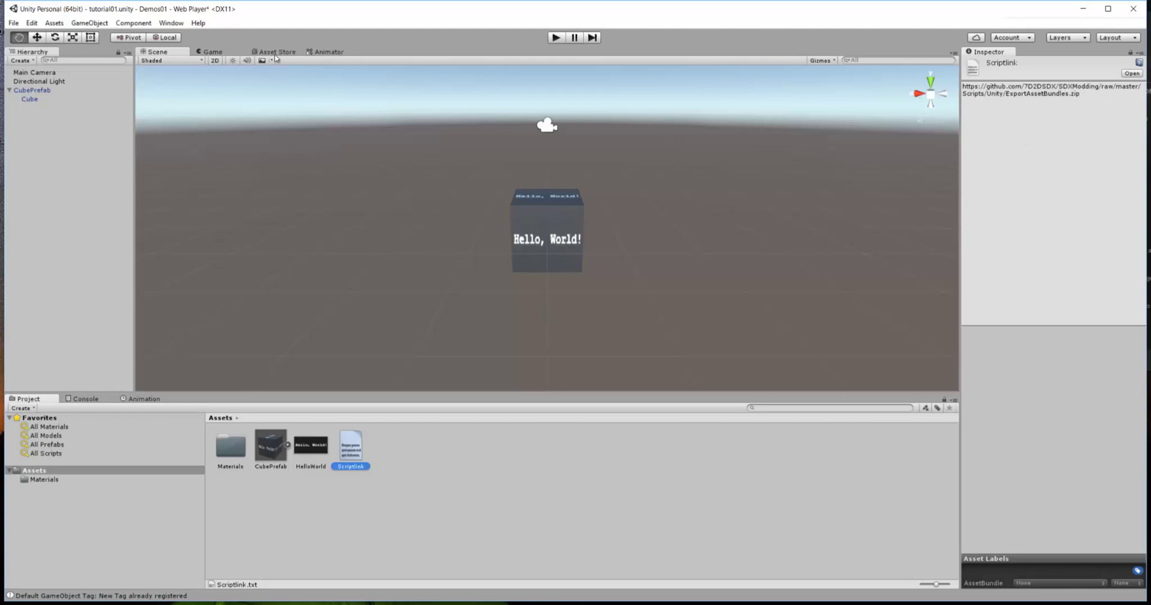
Import ExportAssetBundles.cs from the Desktop through Assets > Import New Asset.
click(54, 24)
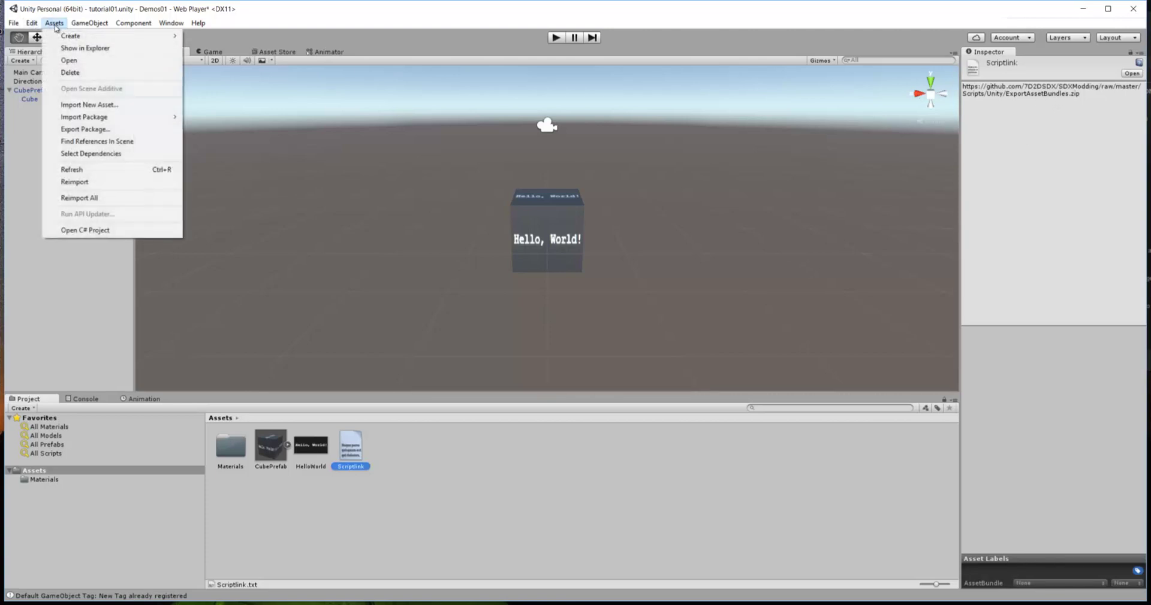
click(70, 105)
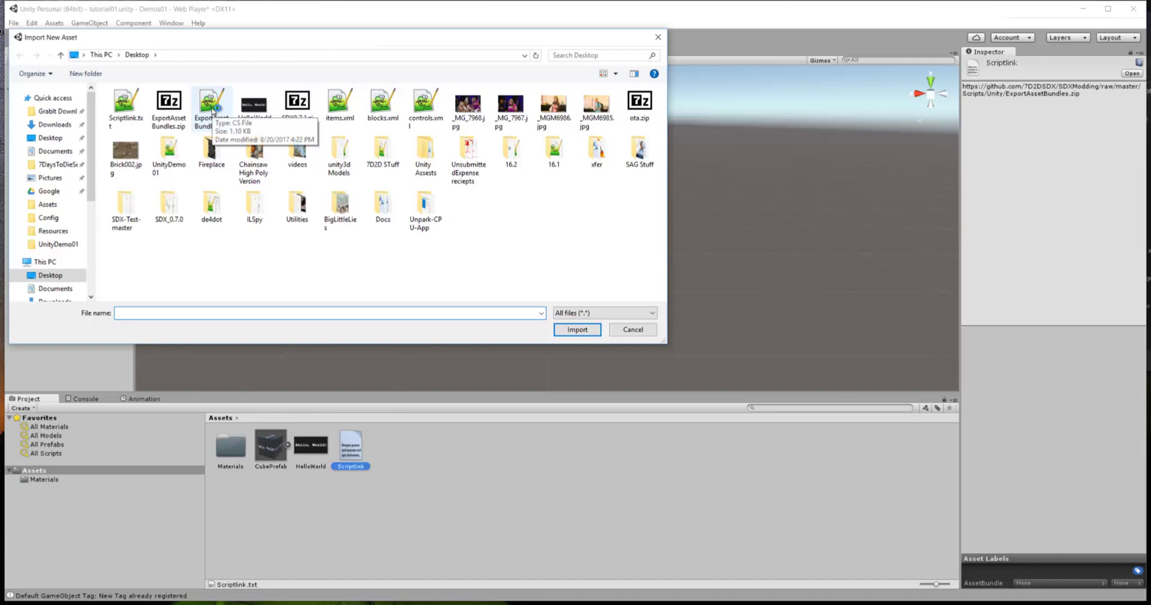
double_click(211, 109)
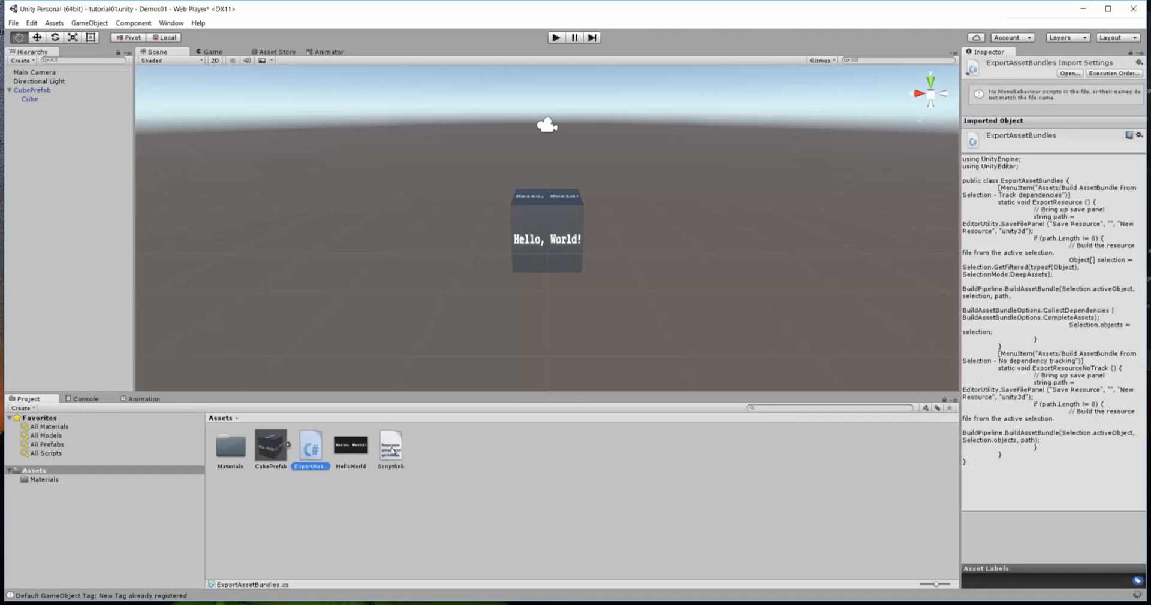
Deselect the imported script and show the CubePrefab asset's Build AssetBundle commands.
click(394, 510)
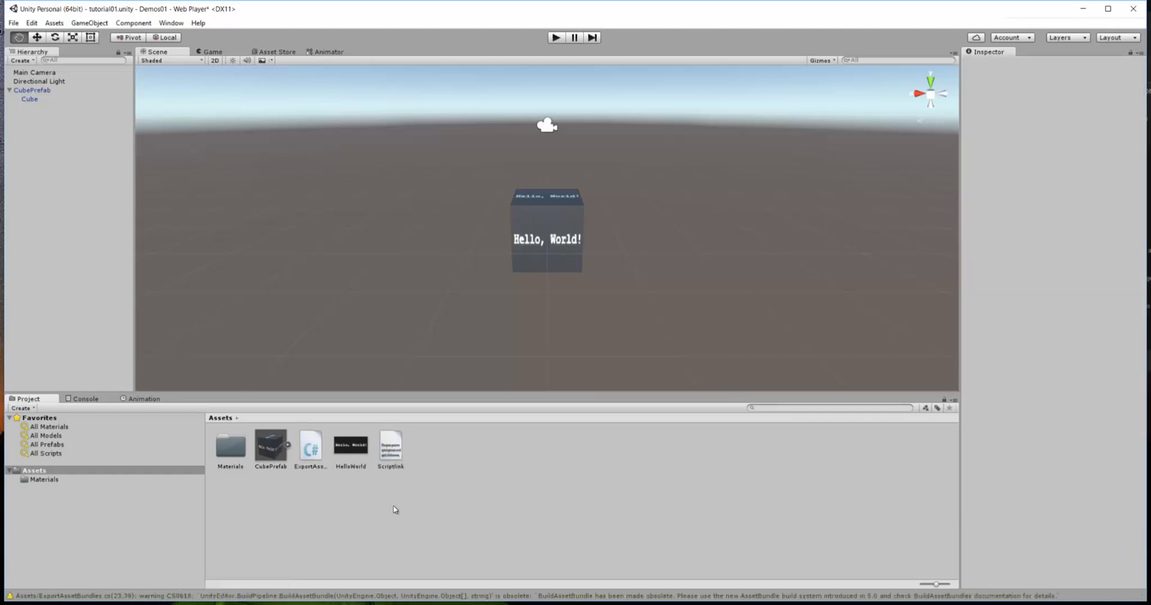
right_click(275, 451)
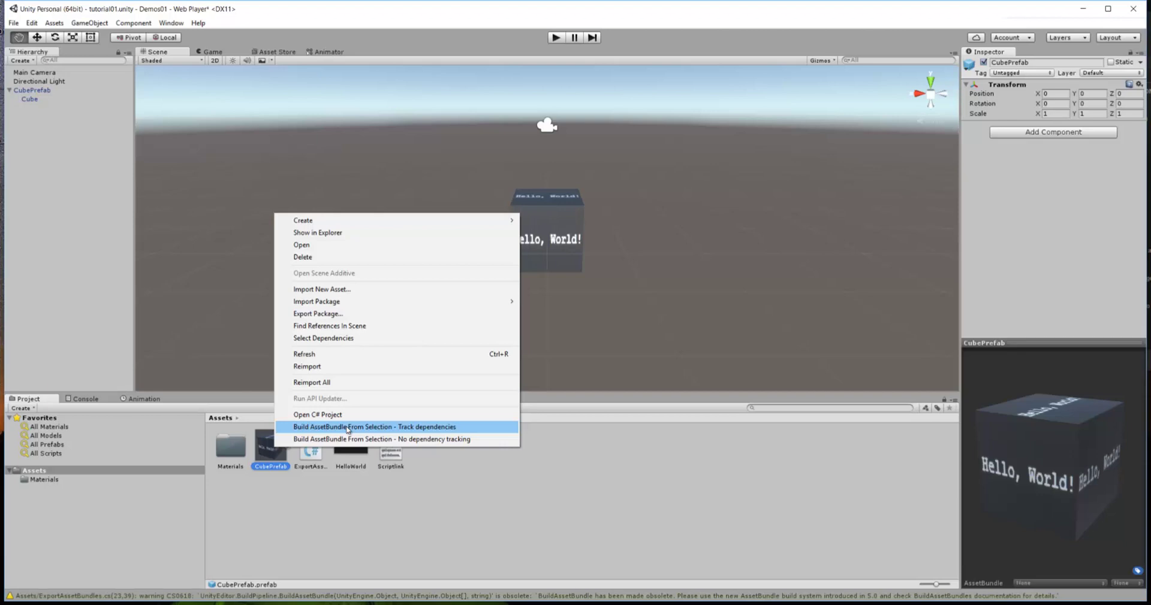
Build CubePrefab's asset bundle with dependency tracking, targeting the Desktop with the file name Cube.
click(347, 429)
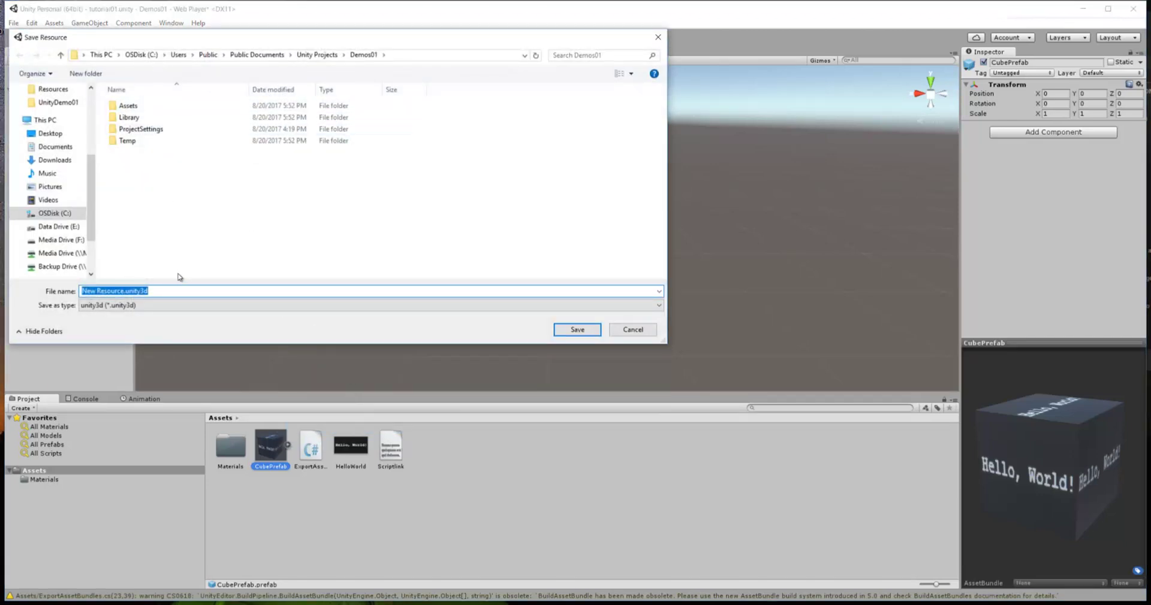
click(124, 291)
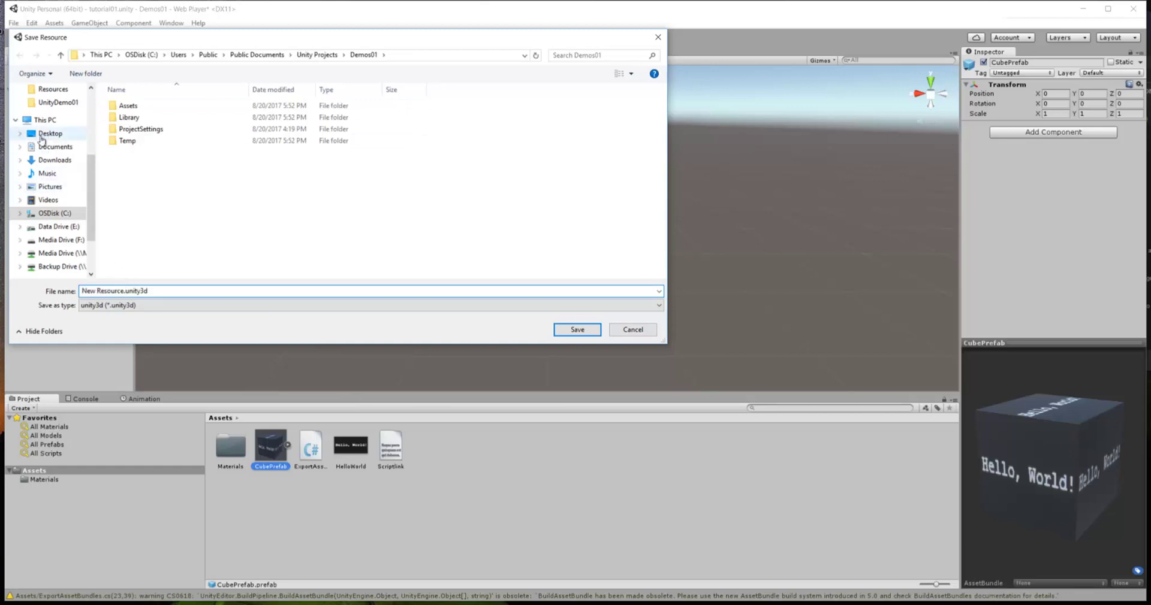
click(43, 135)
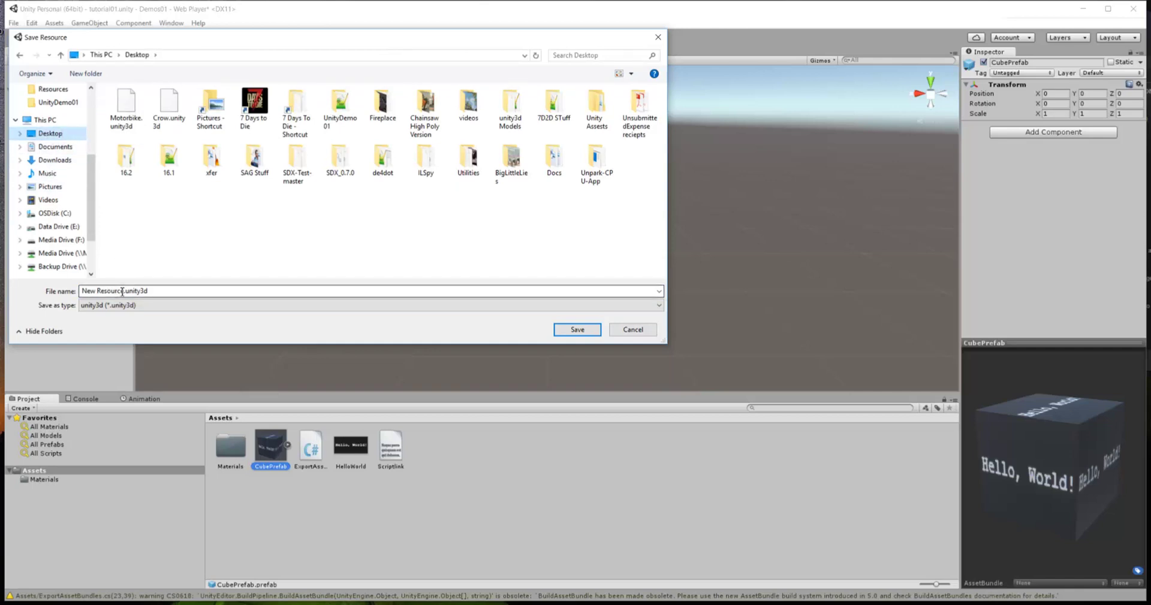
click(123, 292)
double_click(123, 292)
click(124, 292)
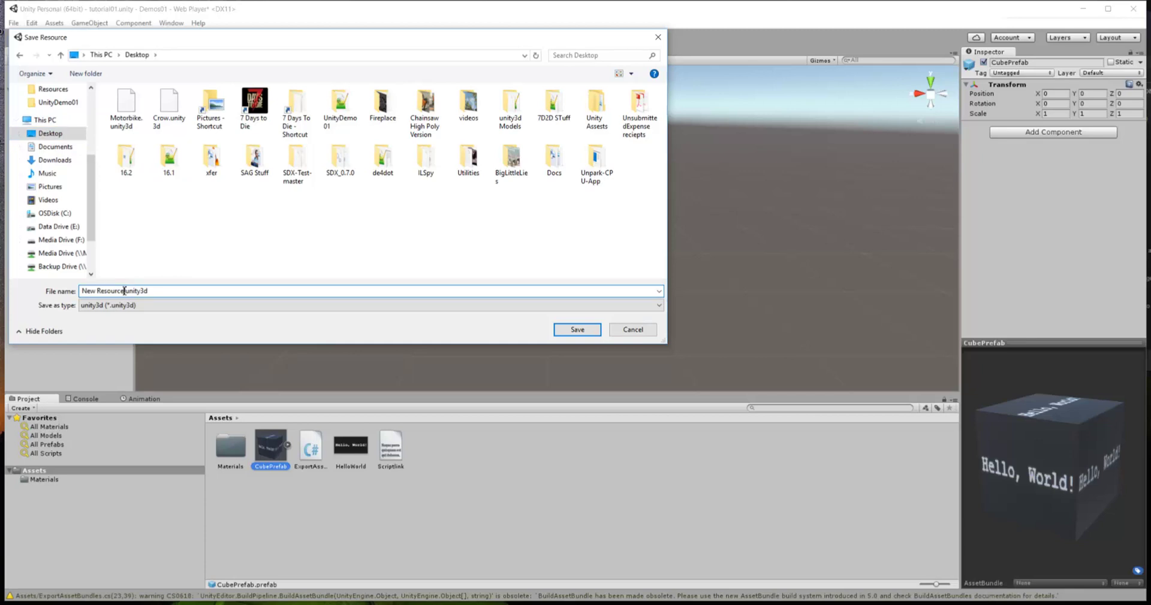
drag(124, 292, 72, 281)
text(Cube)
Save the bundle as Cube.unity3d on the Desktop to start the asset bundle build.
click(580, 331)
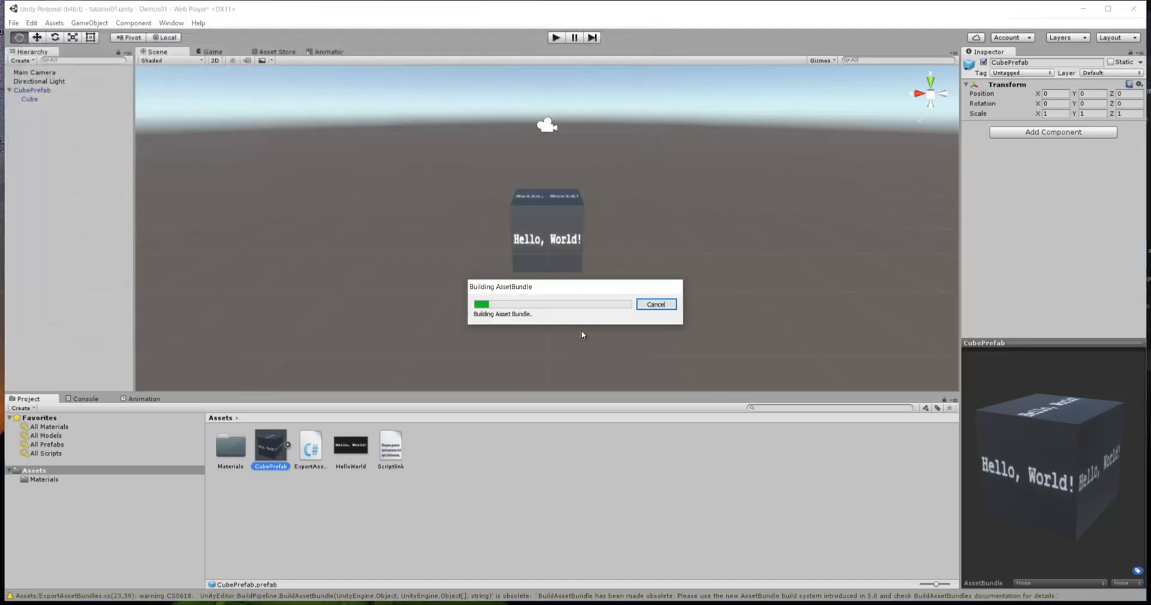